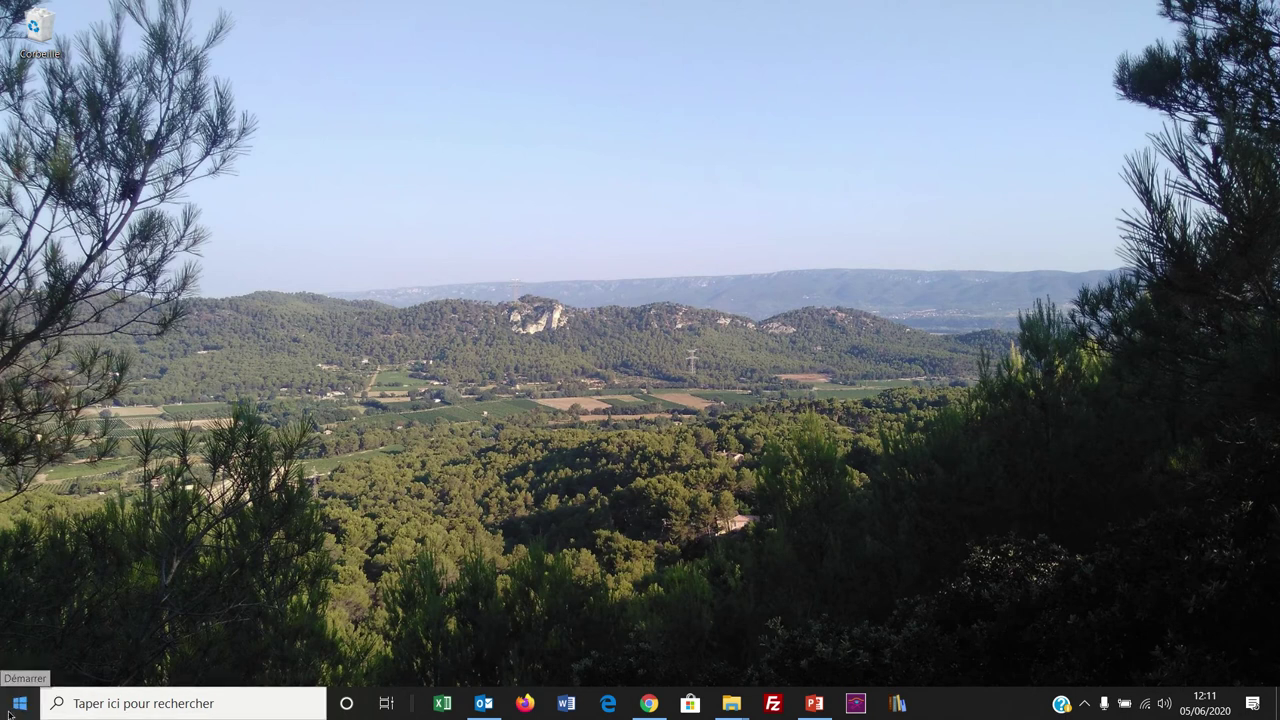
# Step: Open the Start menu, display its power options (Mettre en veille, Arrêter, Redémarrer), and close it
pyautogui.click(10, 712)
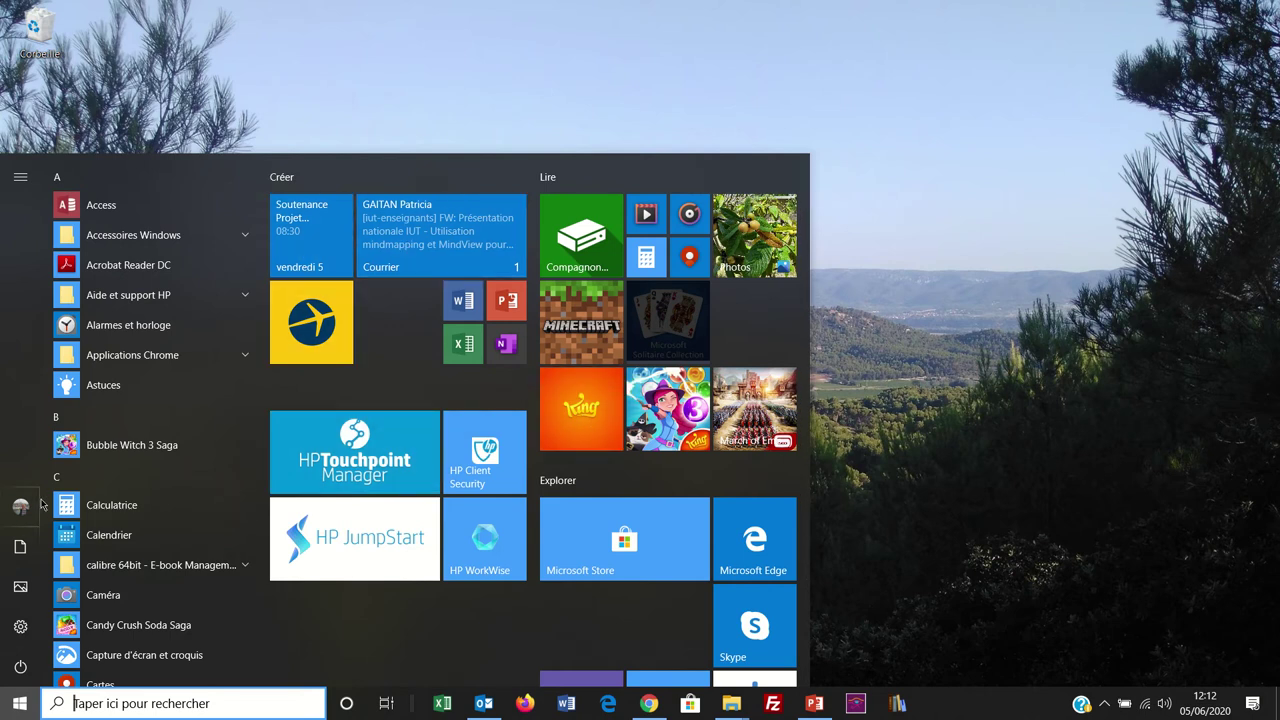
pyautogui.moveTo(30, 590)
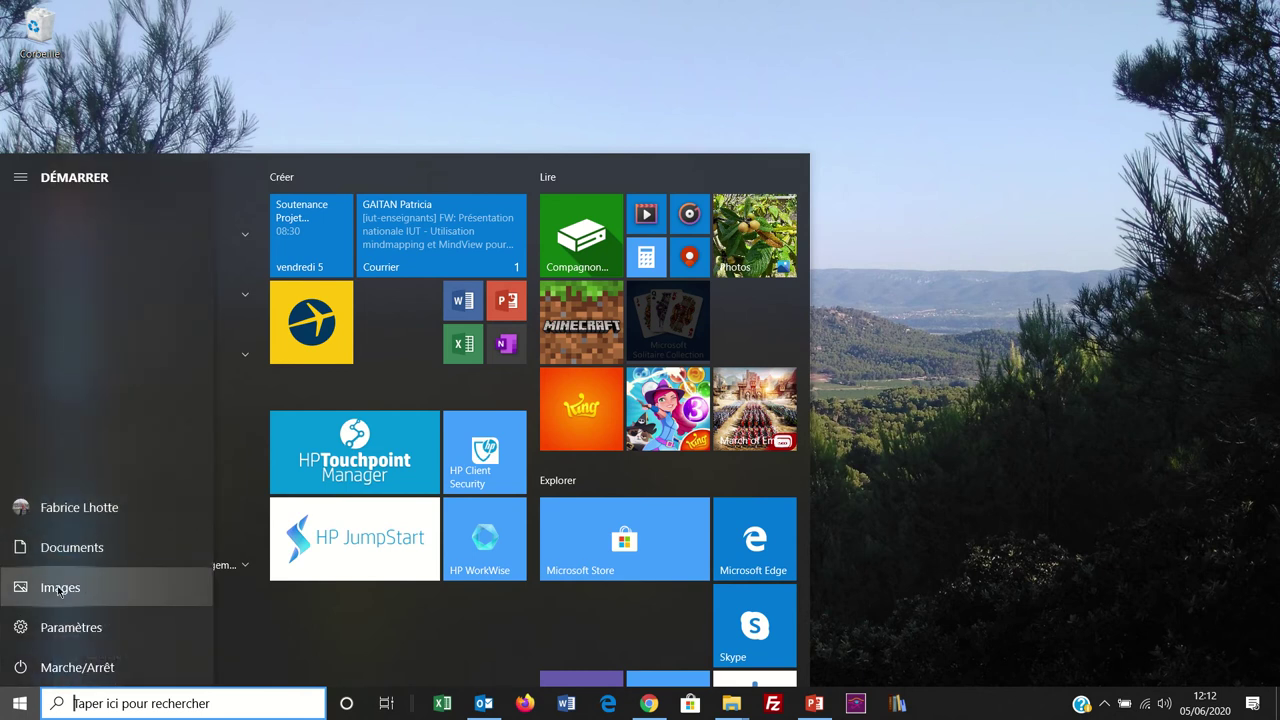
pyautogui.click(57, 668)
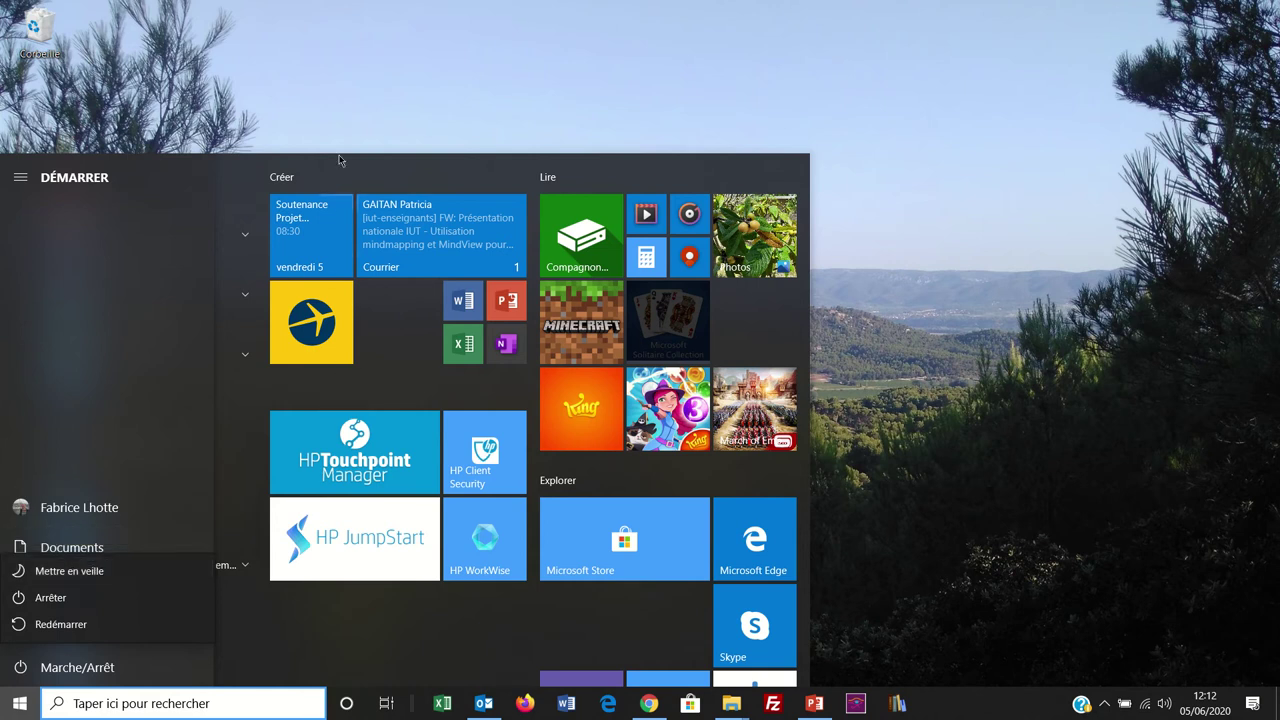
pyautogui.click(954, 104)
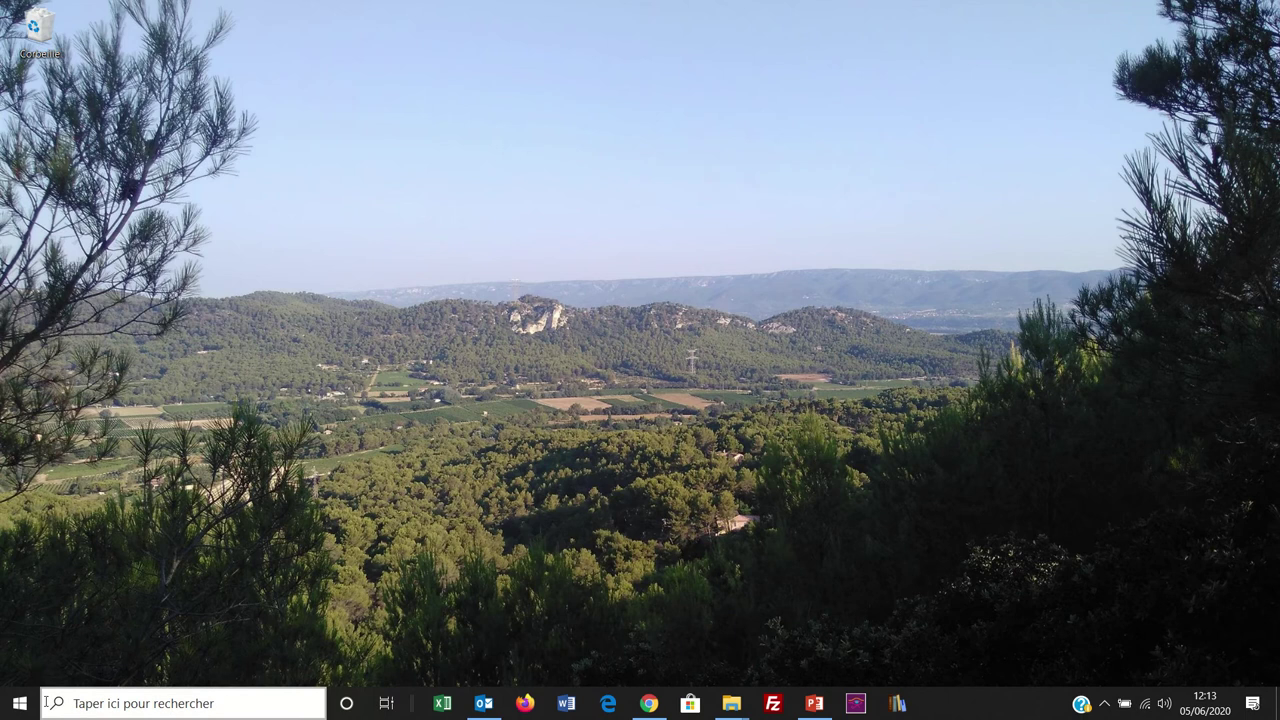
# Step: Open Windows search to view the suggested top apps and recent activities, and close it
pyautogui.click(85, 705)
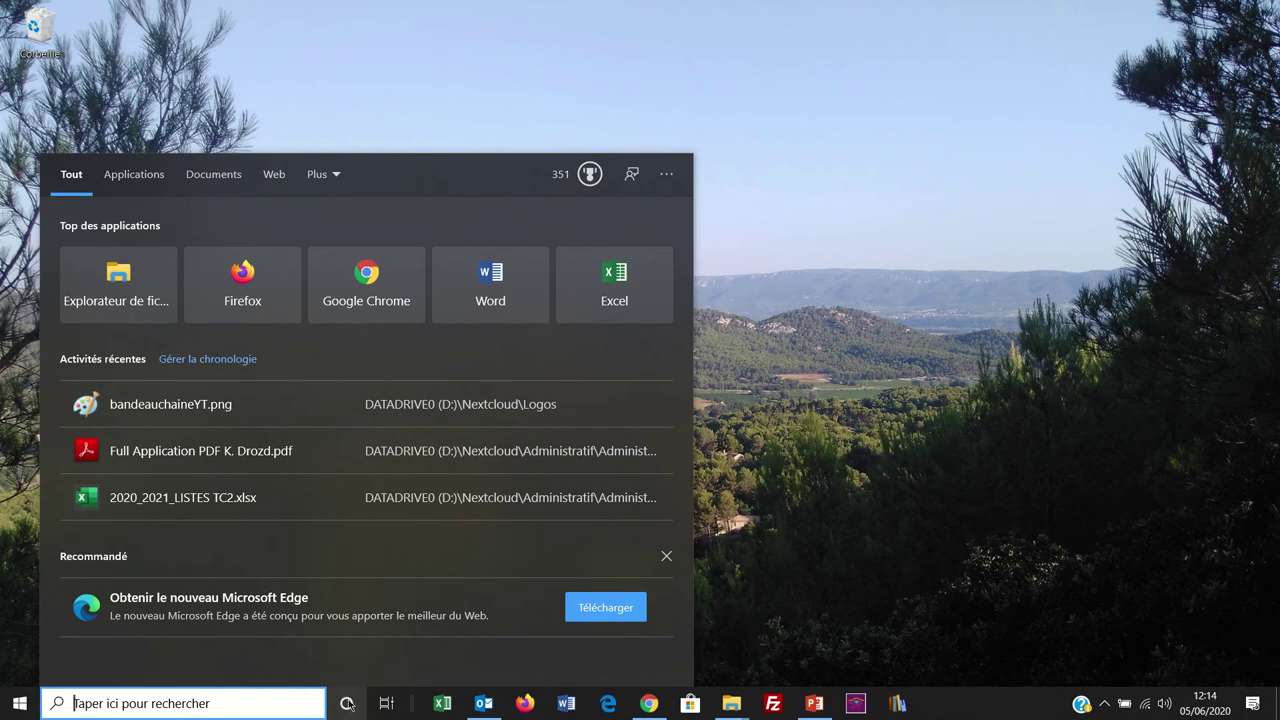
pyautogui.moveTo(453, 5)
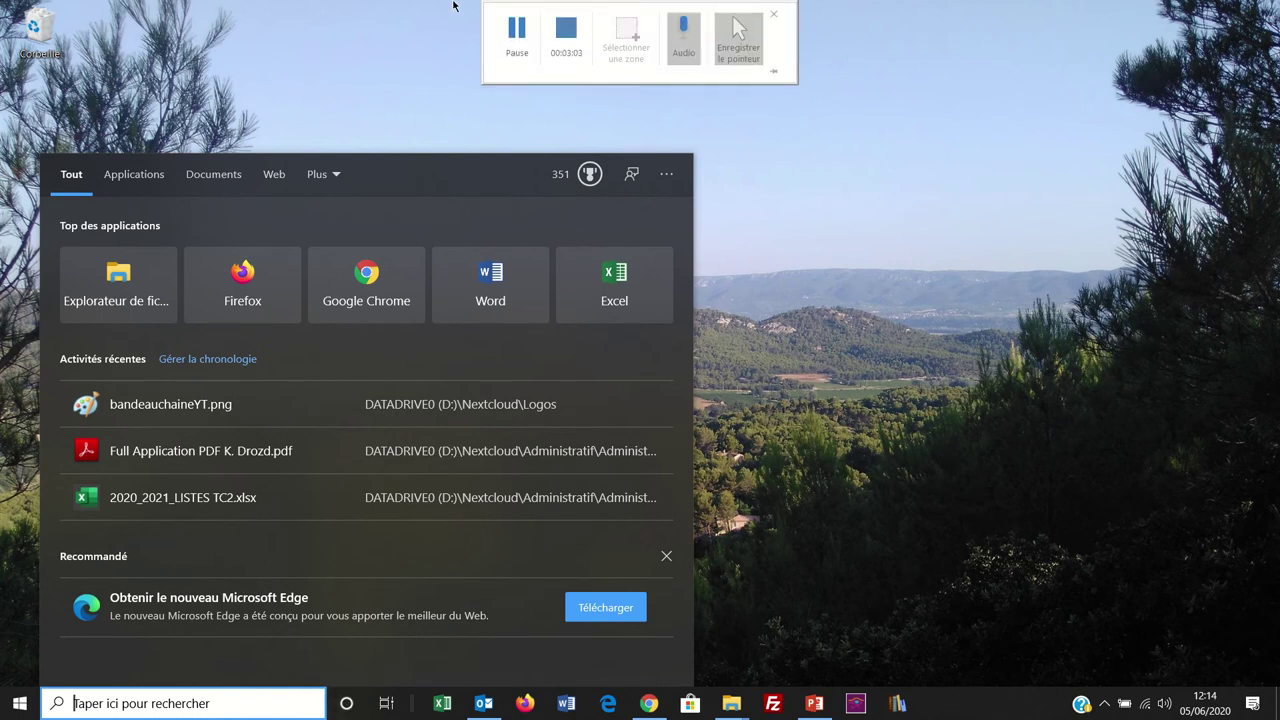
pyautogui.click(517, 35)
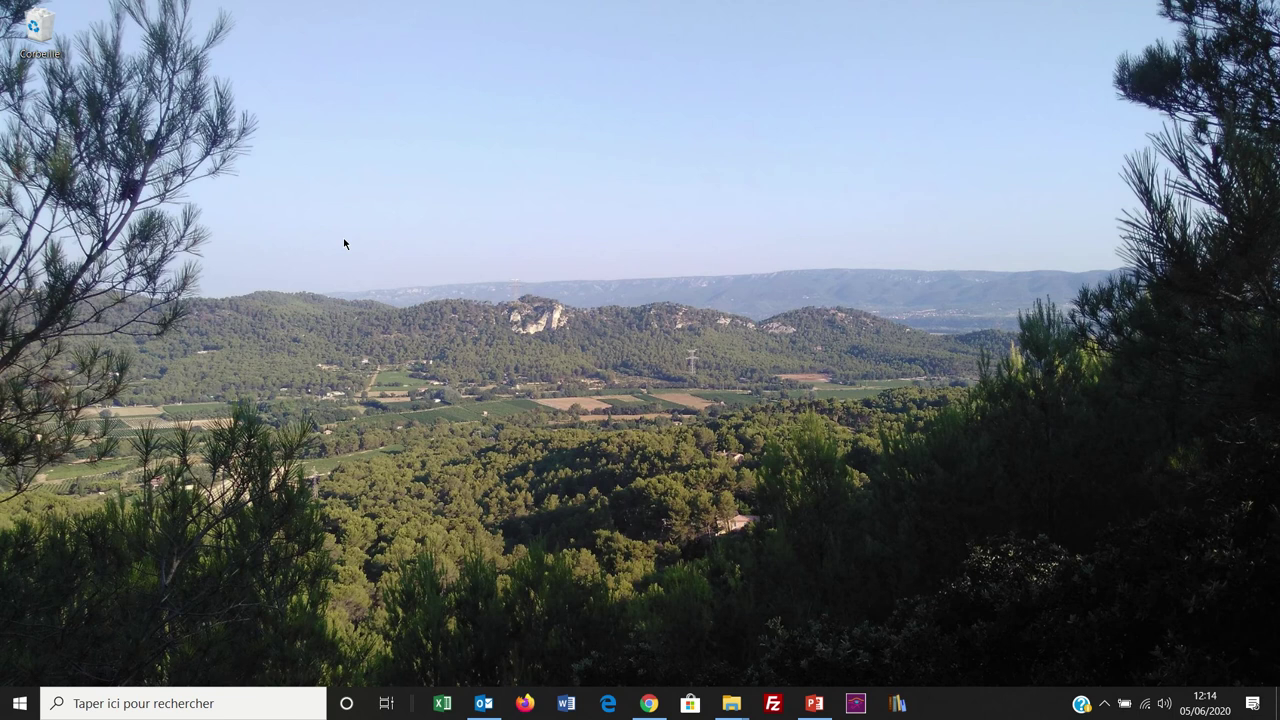
# Step: Open Task View and look through the open windows and the timeline of earlier activities
pyautogui.click(385, 704)
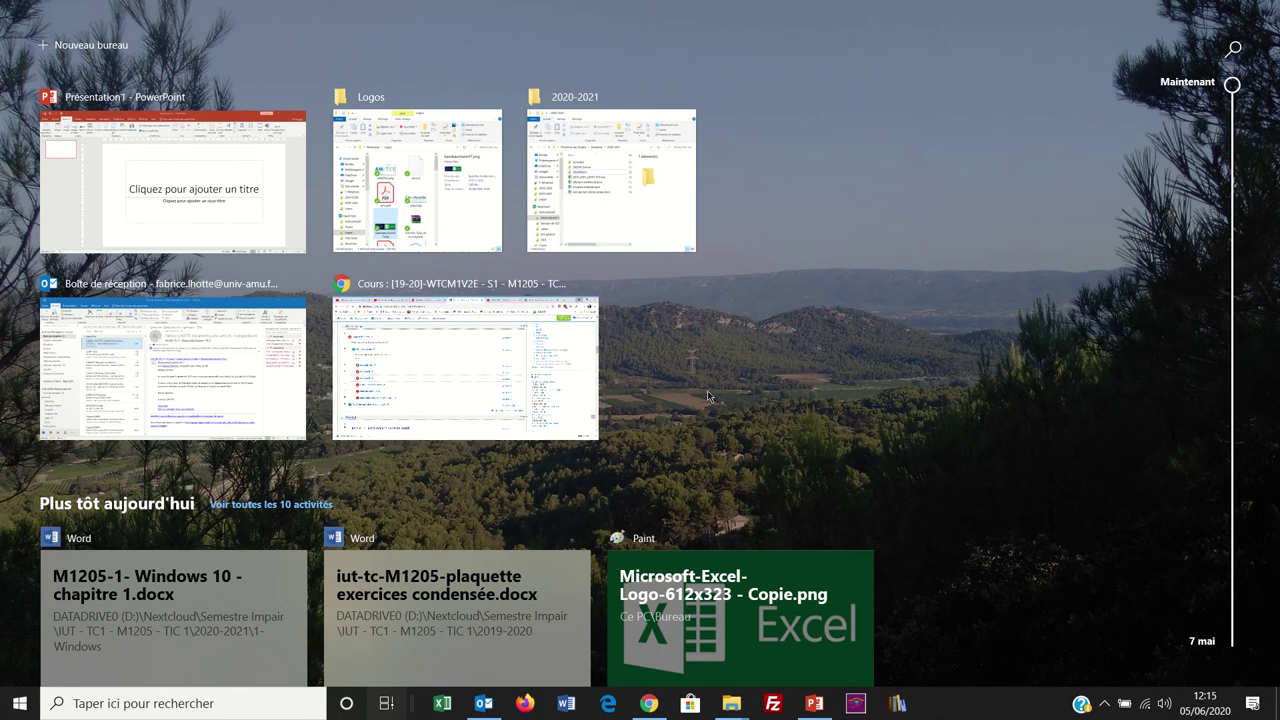
pyautogui.scroll(-1, 707, 396)
pyautogui.scroll(-1, 707, 396)
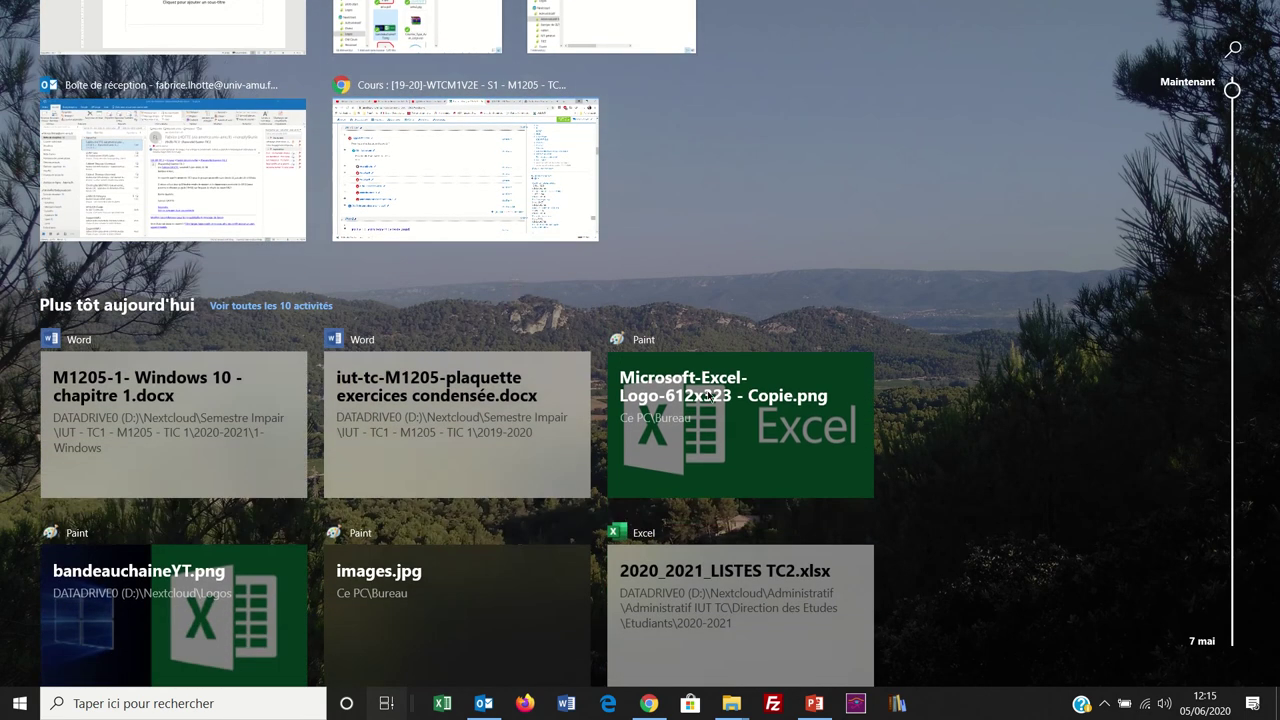
pyautogui.scroll(-1, 707, 396)
pyautogui.scroll(-3, 707, 396)
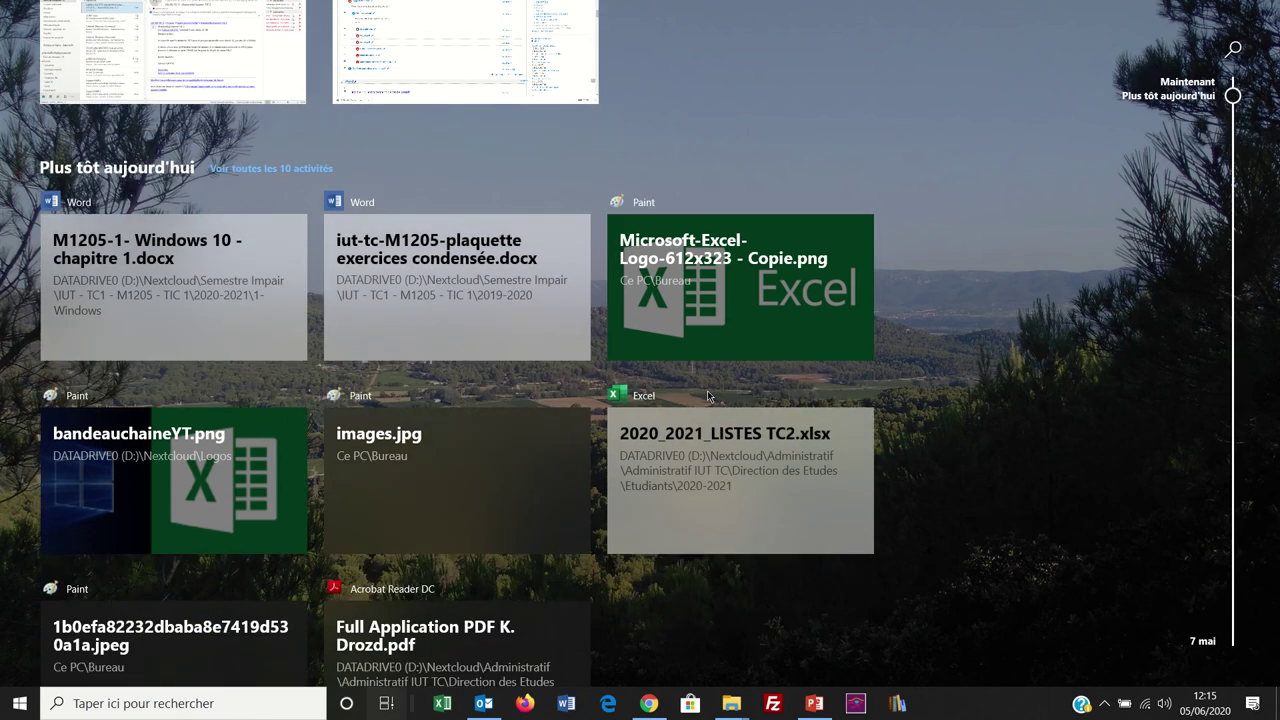
pyautogui.scroll(-7, 707, 396)
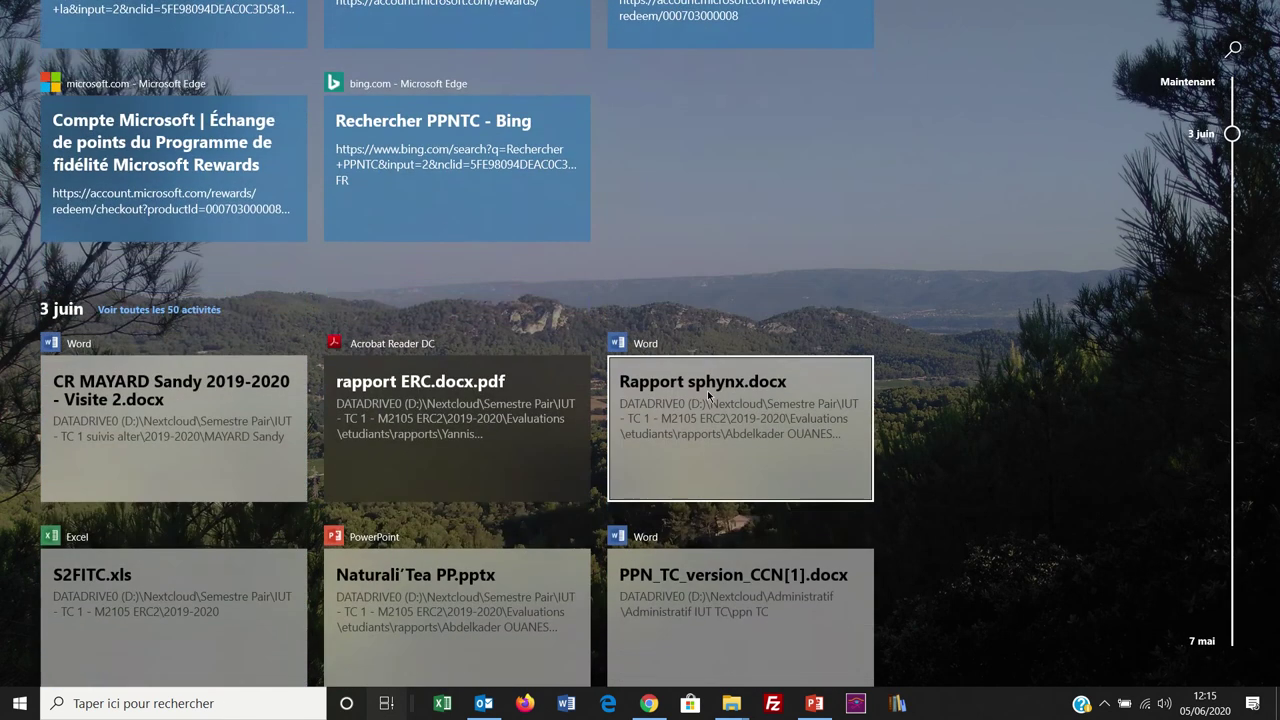
pyautogui.scroll(3, 707, 394)
pyautogui.scroll(6, 707, 396)
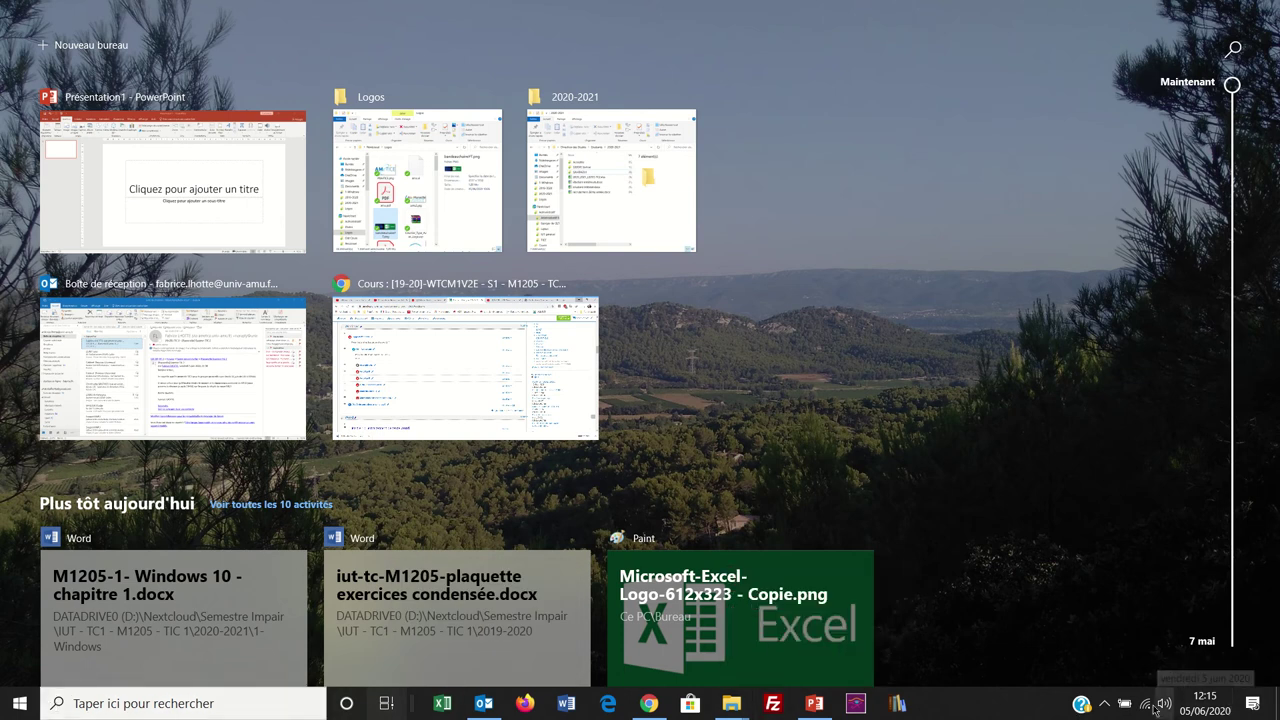
# Step: Show the speaker volume control and move the volume icon from the taskbar into the hidden icons
pyautogui.moveTo(1125, 709)
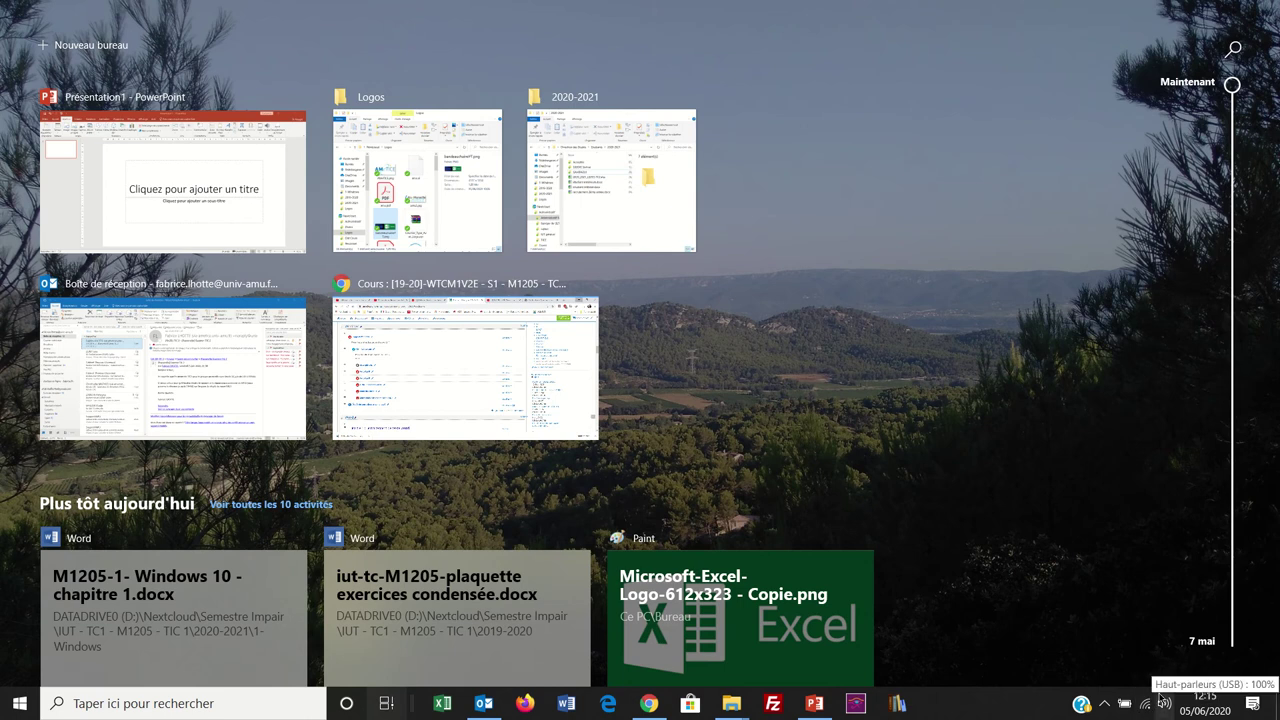
pyautogui.click(1162, 700)
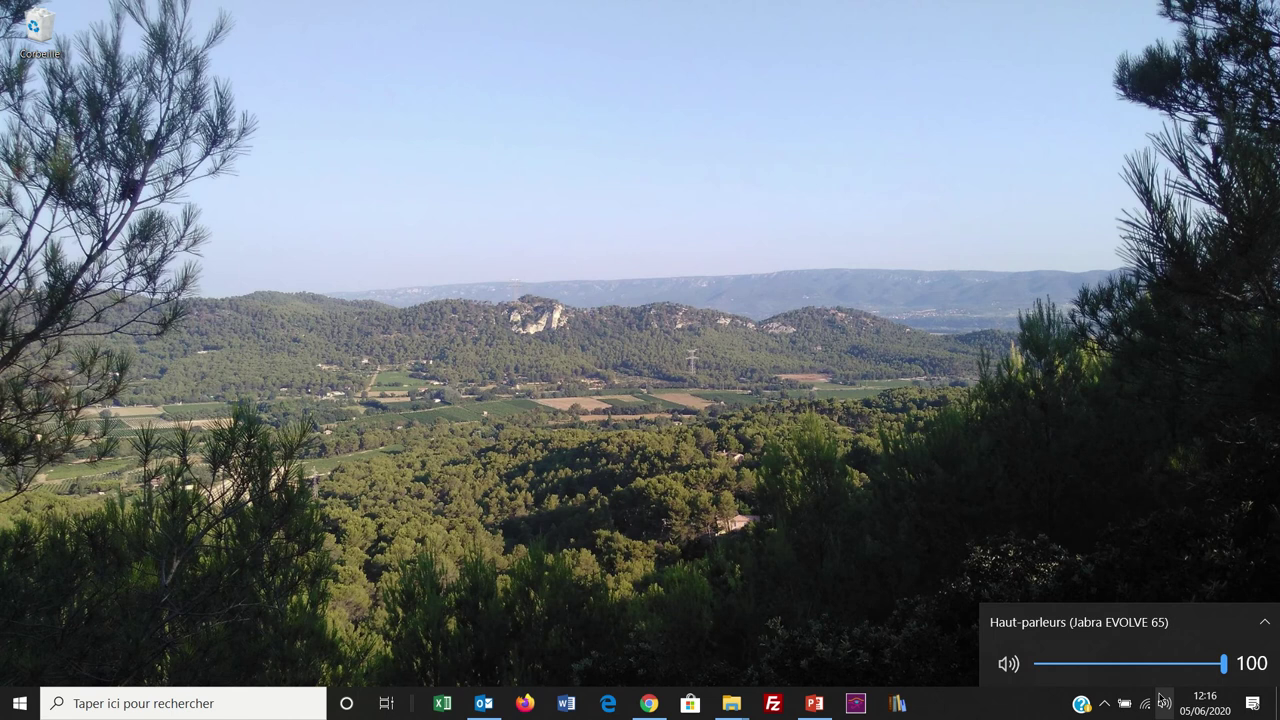
pyautogui.click(1161, 699)
pyautogui.click(1104, 703)
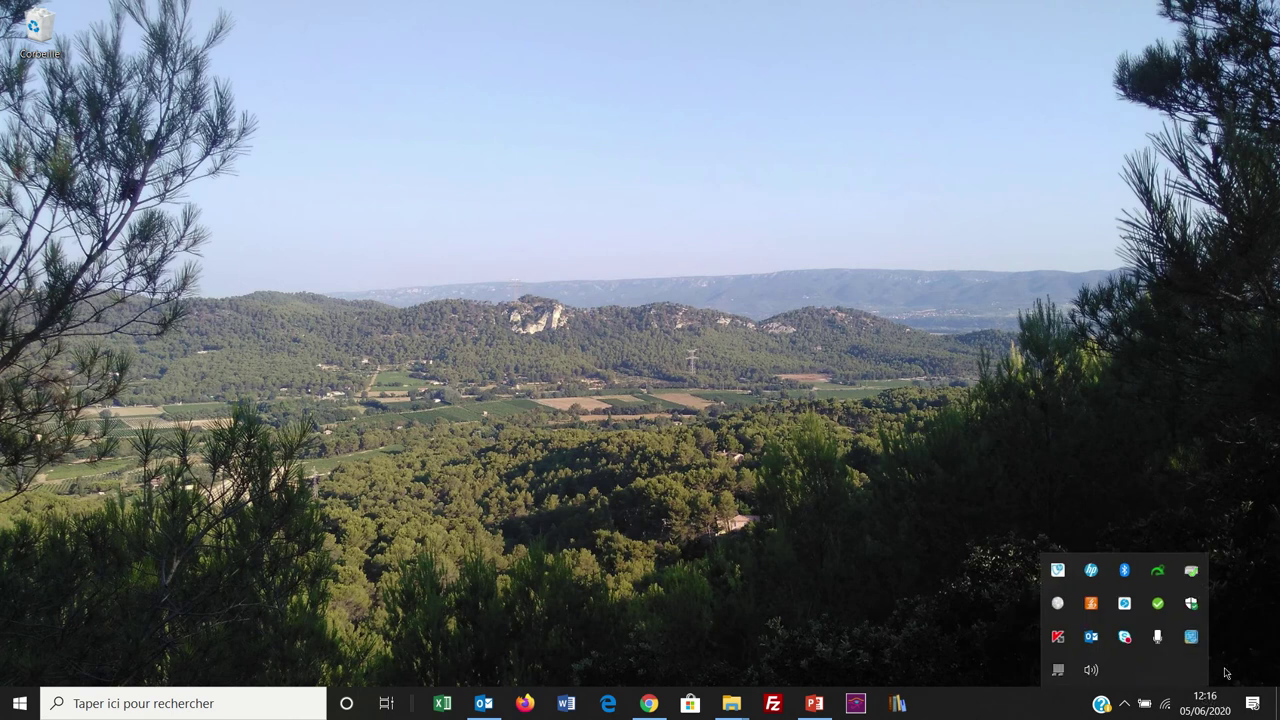
# Step: Look through the notifications and quick actions in the notification center and view the hidden taskbar icons, closing both
pyautogui.click(1256, 711)
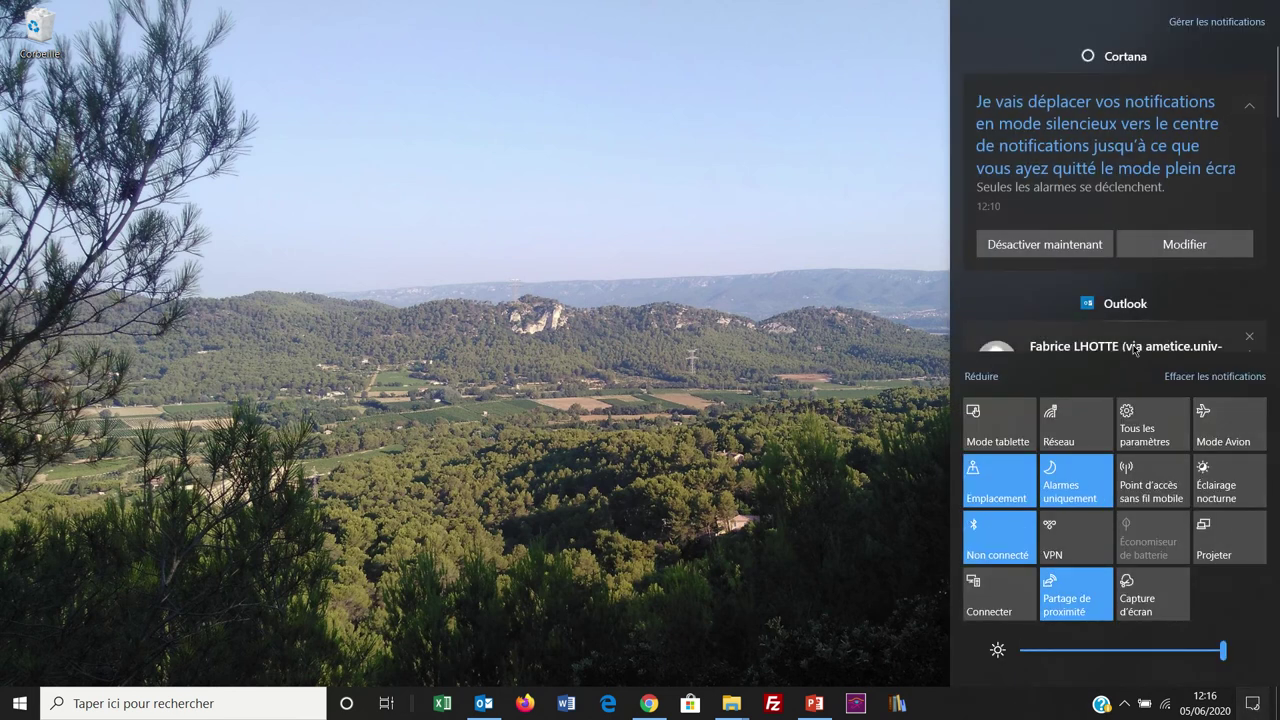
pyautogui.scroll(-5, 1142, 275)
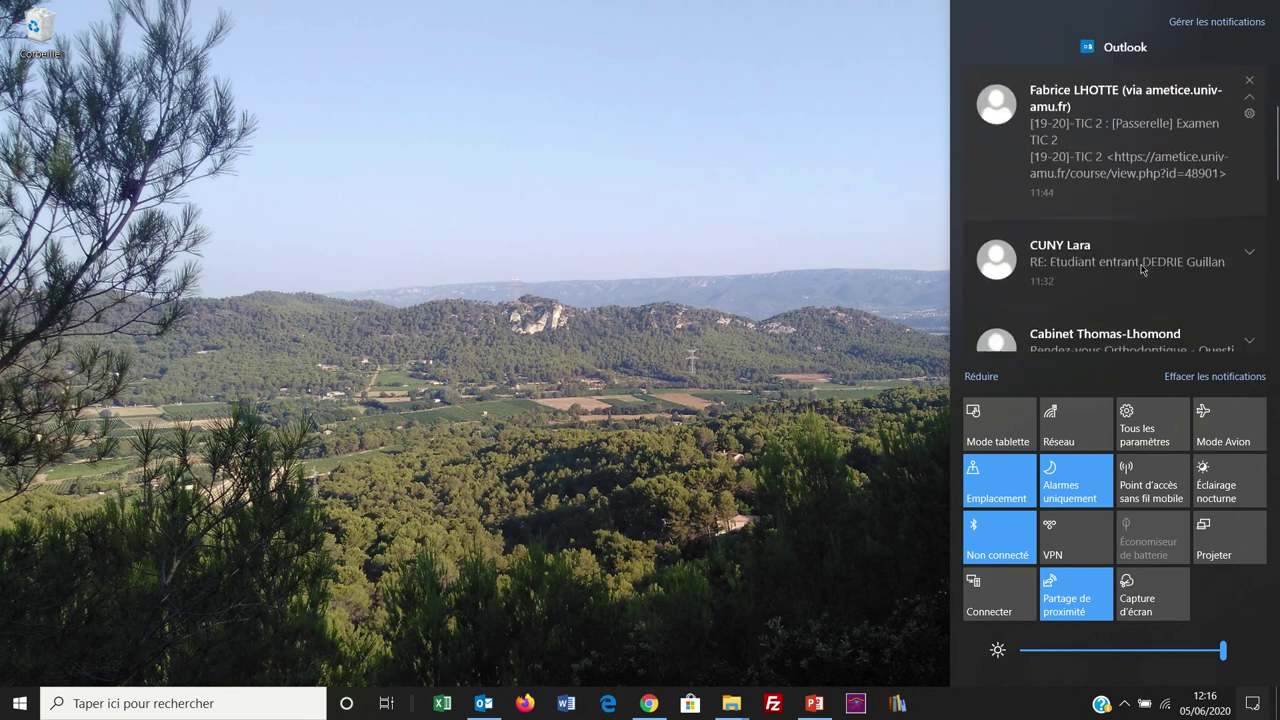
pyautogui.scroll(-8, 1142, 268)
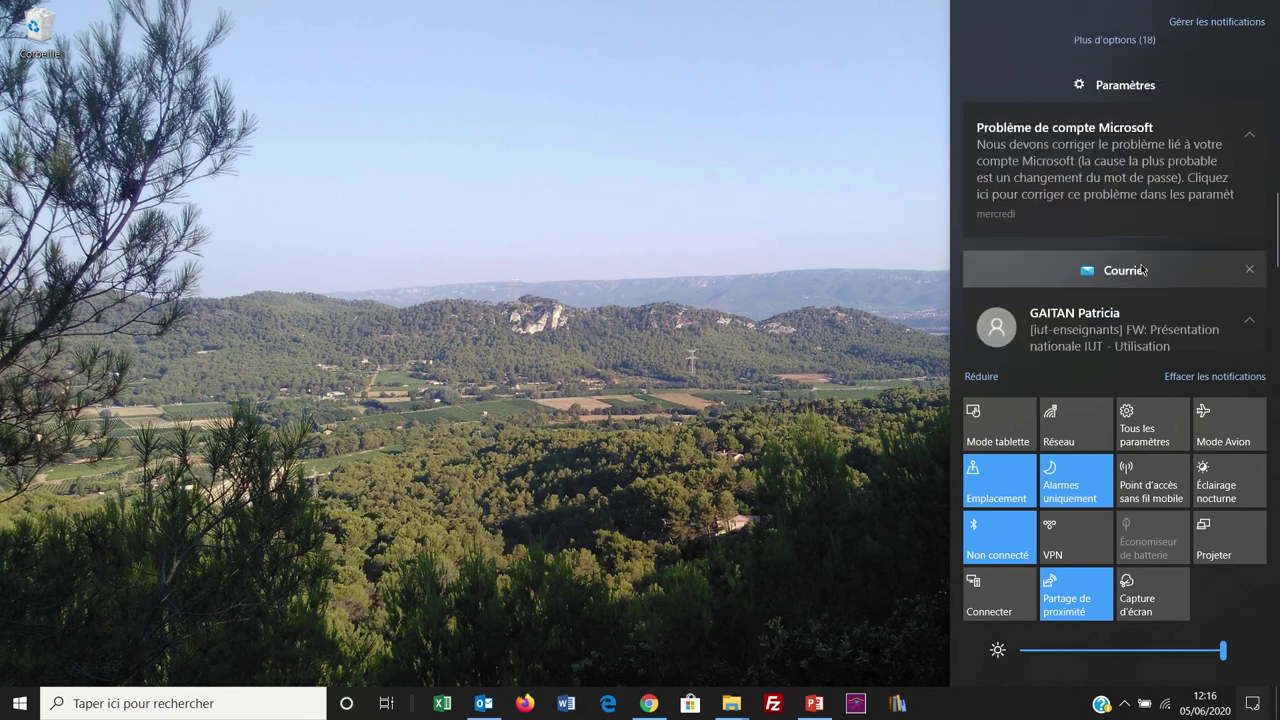
pyautogui.scroll(-3, 1142, 269)
pyautogui.scroll(2, 1142, 269)
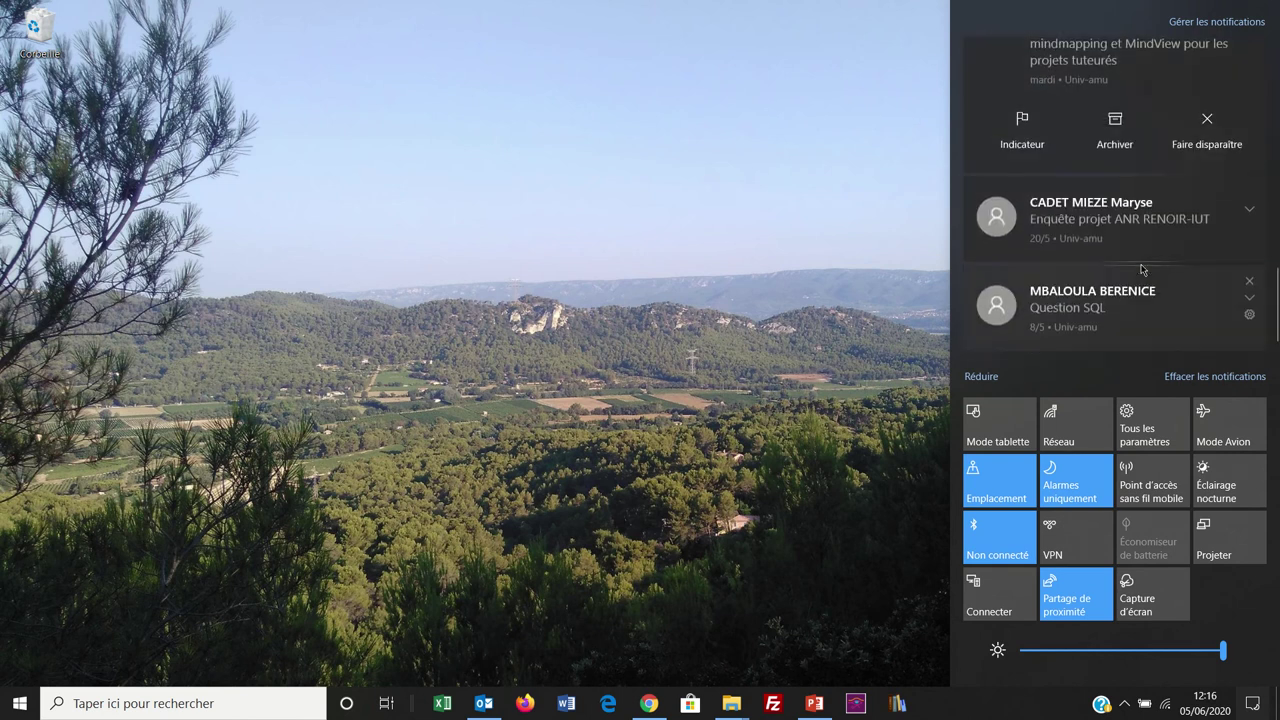
pyautogui.scroll(12, 1142, 269)
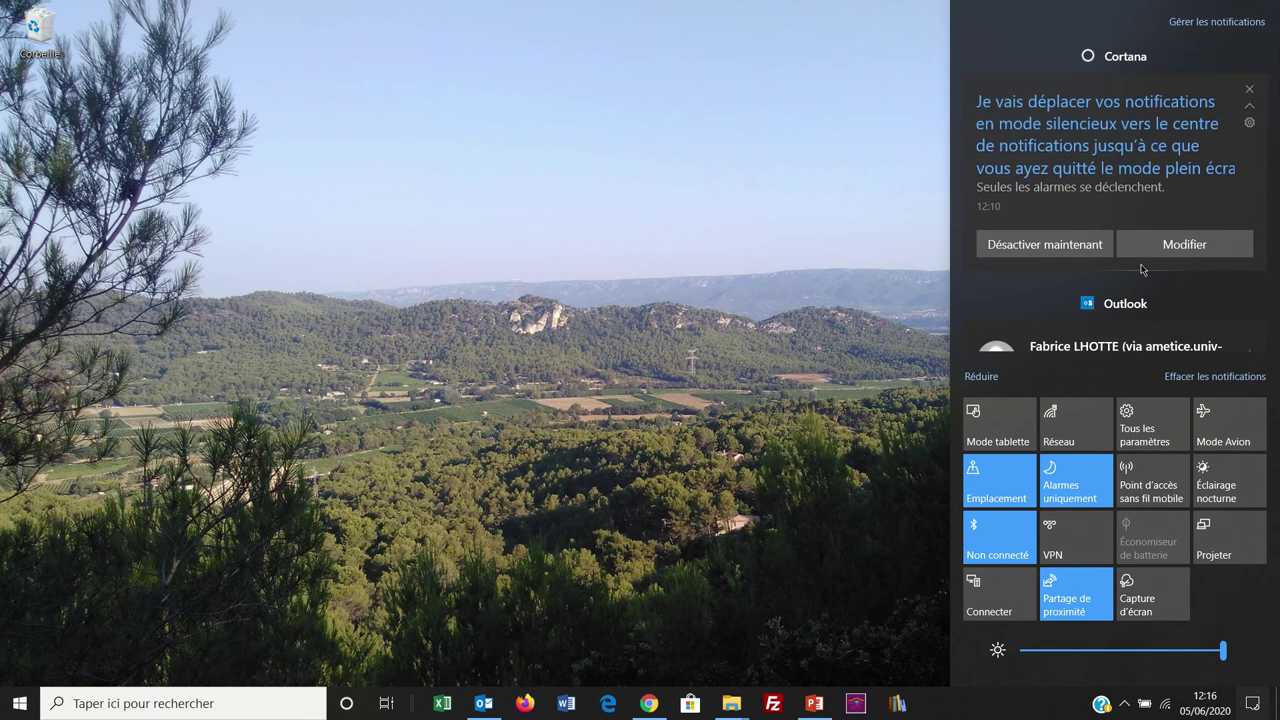
pyautogui.click(832, 323)
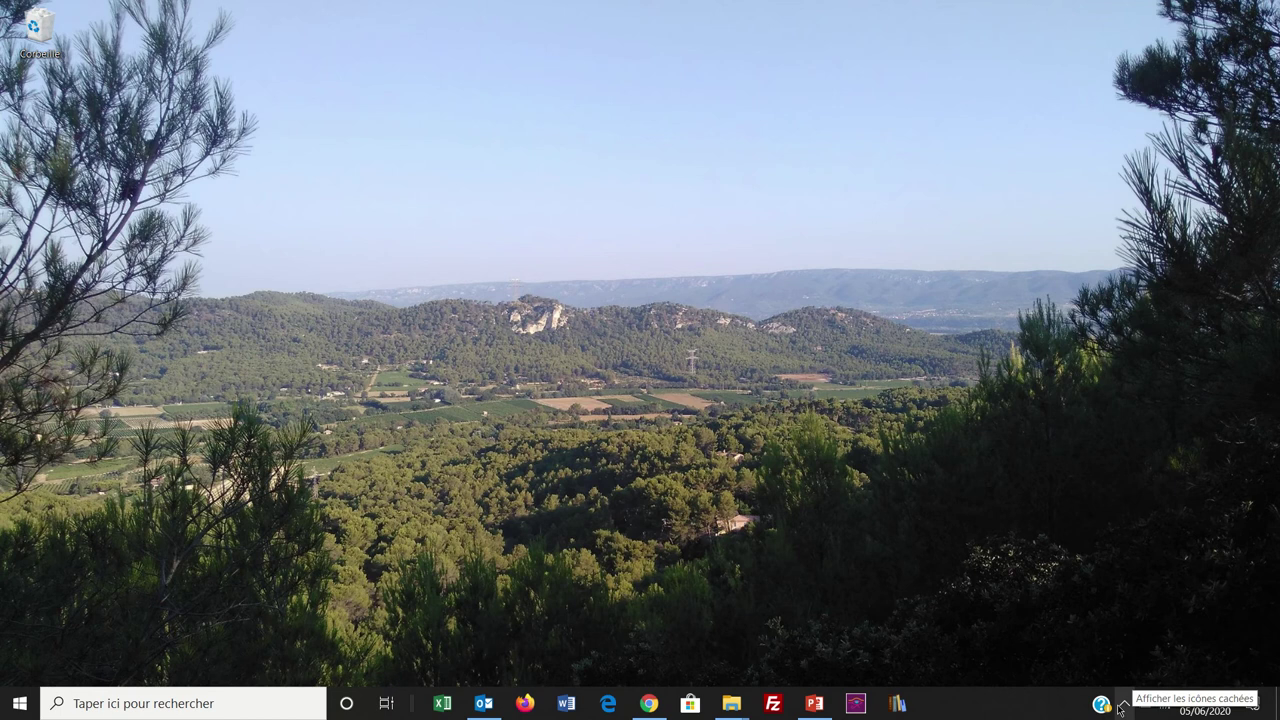
pyautogui.click(1124, 706)
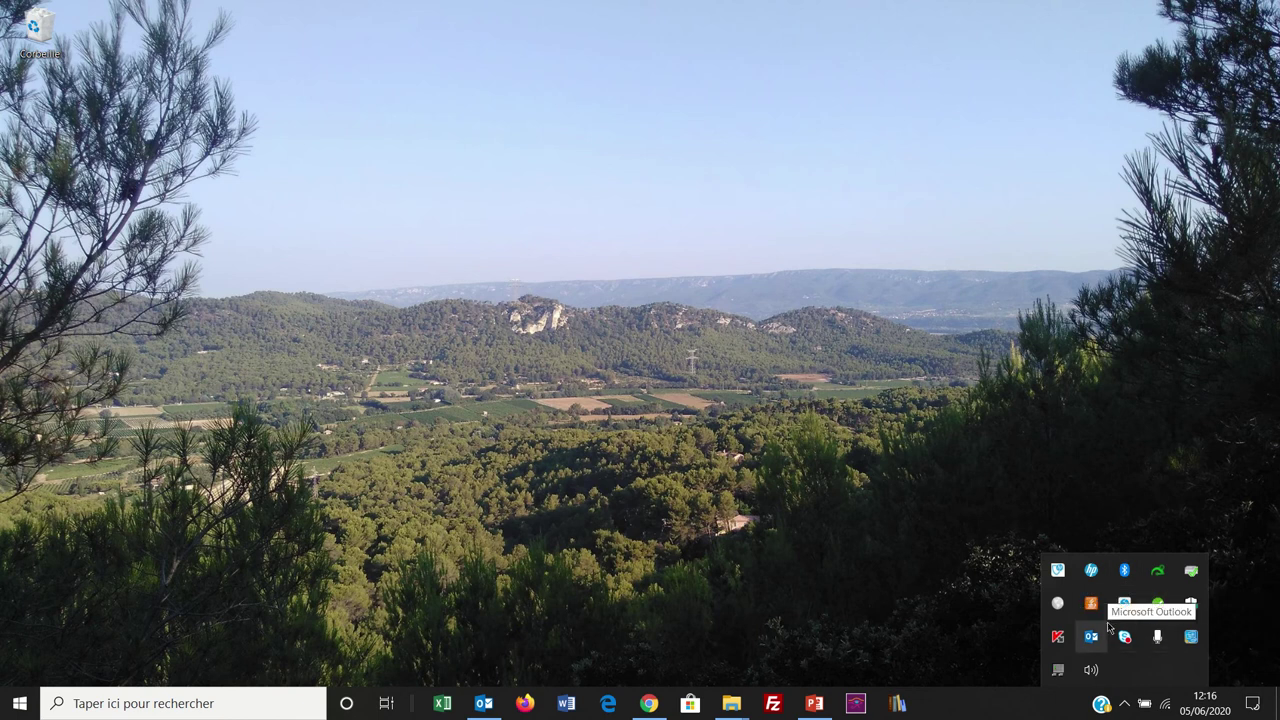
pyautogui.click(875, 563)
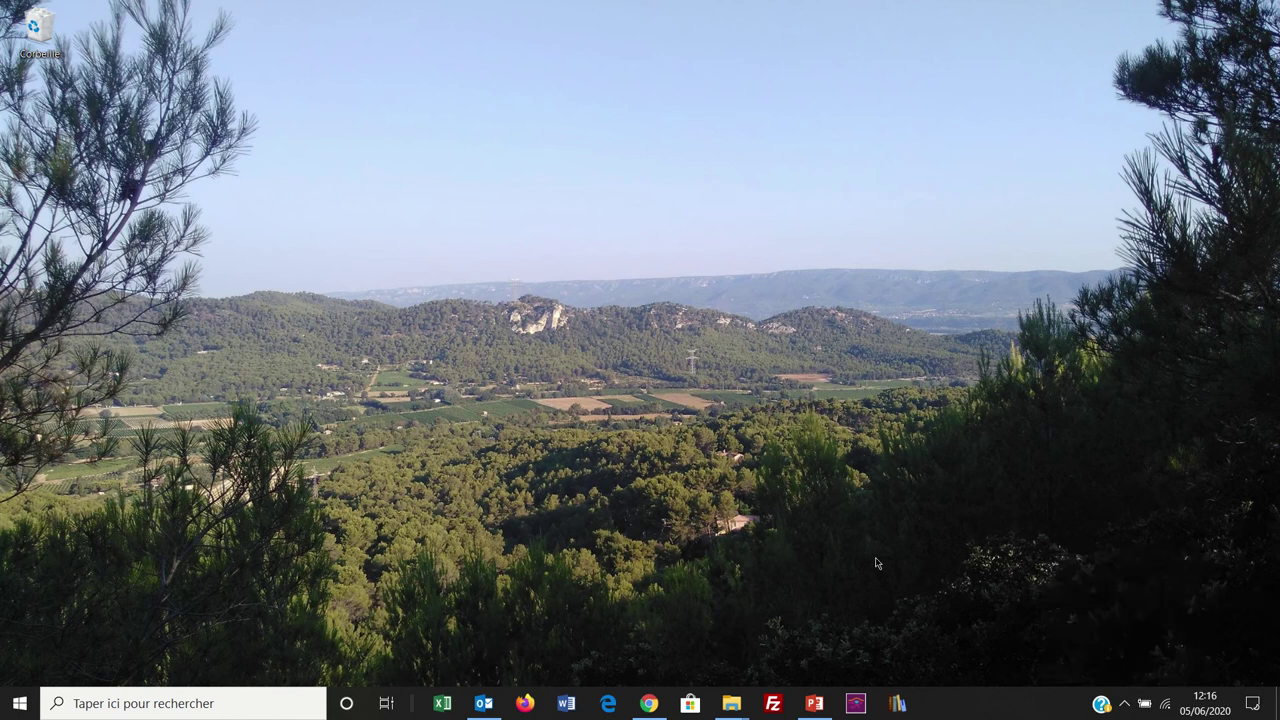
# Step: Ask Cortana by voice for information about menthe and close the assistant
pyautogui.click(341, 712)
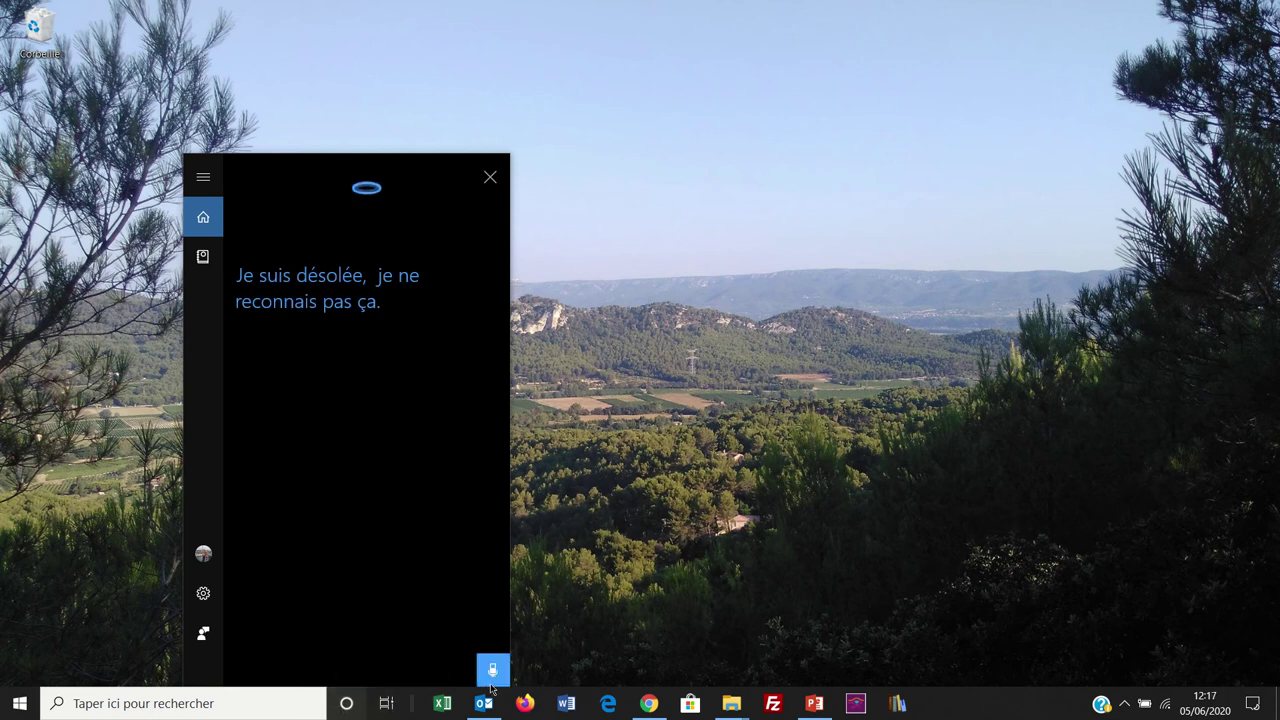
pyautogui.click(492, 670)
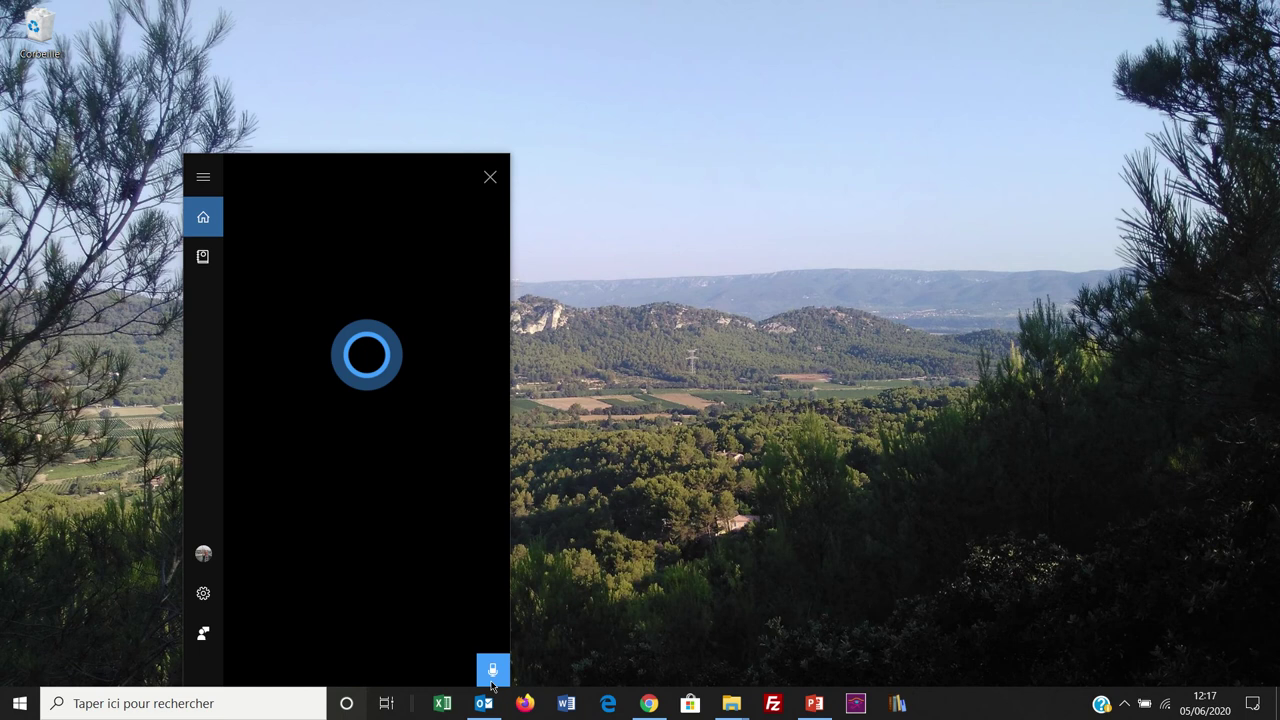
pyautogui.click(491, 684)
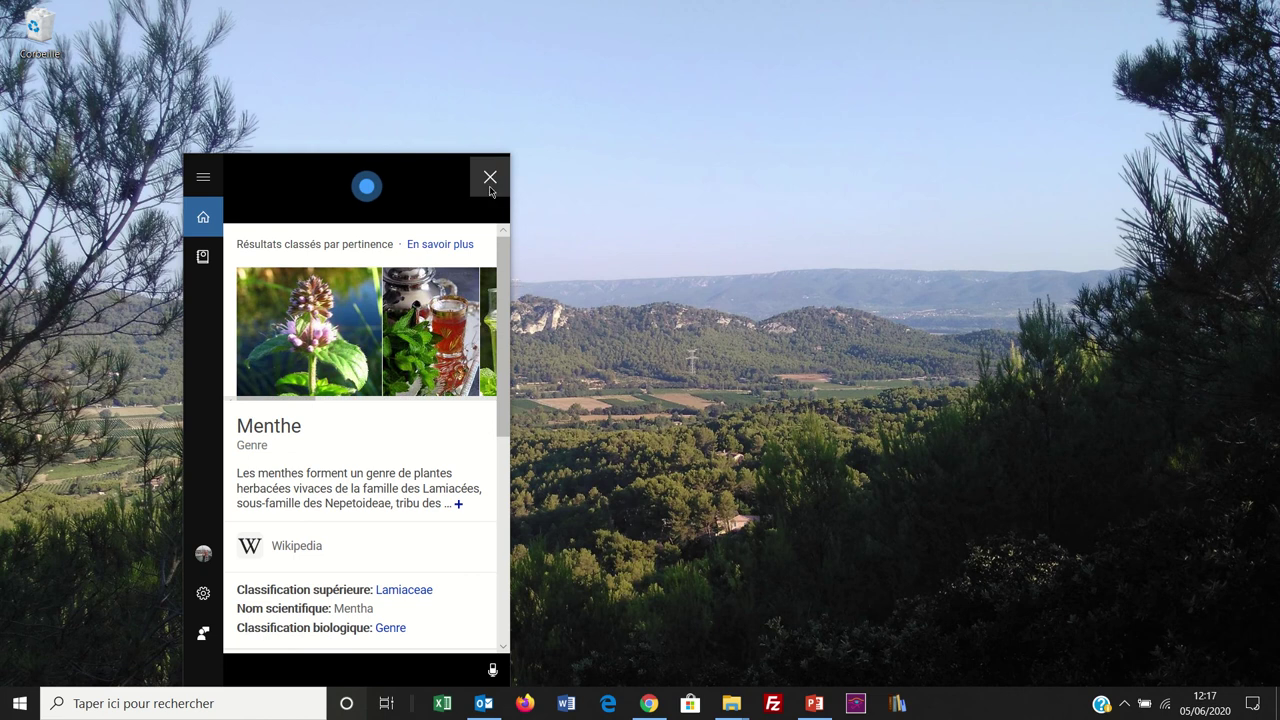
pyautogui.click(490, 178)
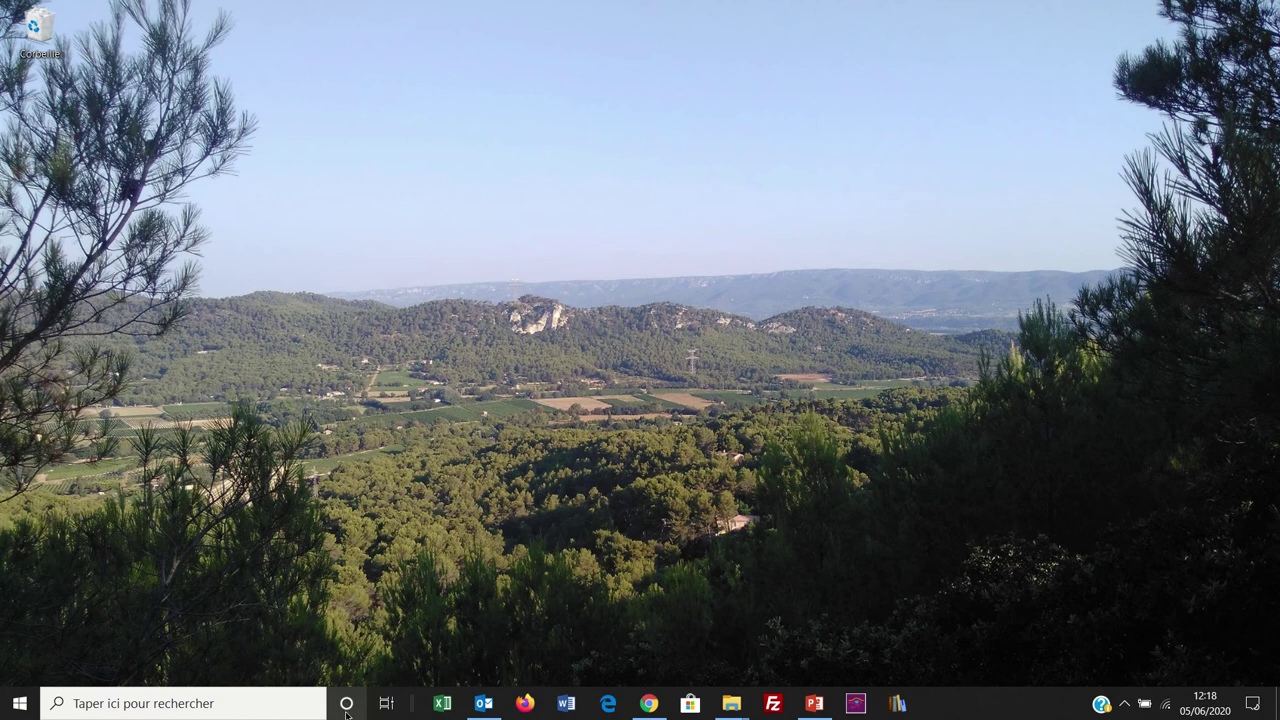
# Step: Ask Cortana to "Trouve le site d'aix-marseille université", open the university's home page in Edge, view it, and close the browser
pyautogui.click(347, 709)
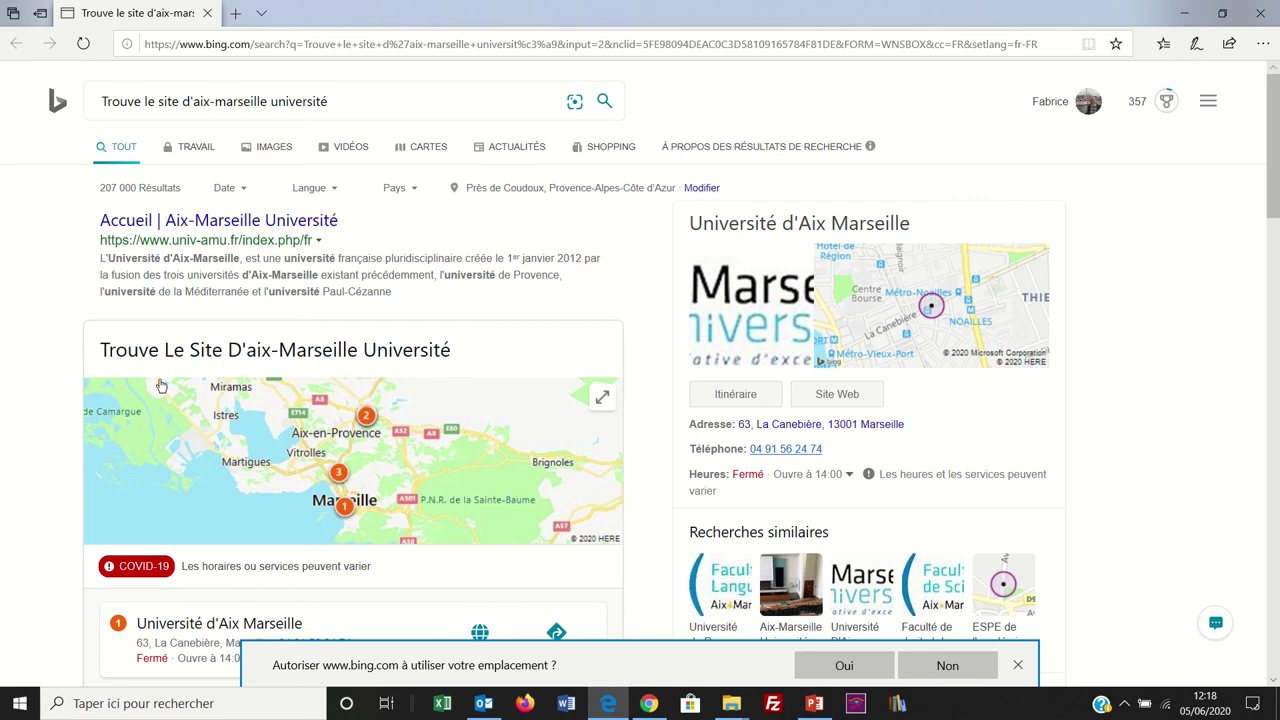
pyautogui.click(220, 222)
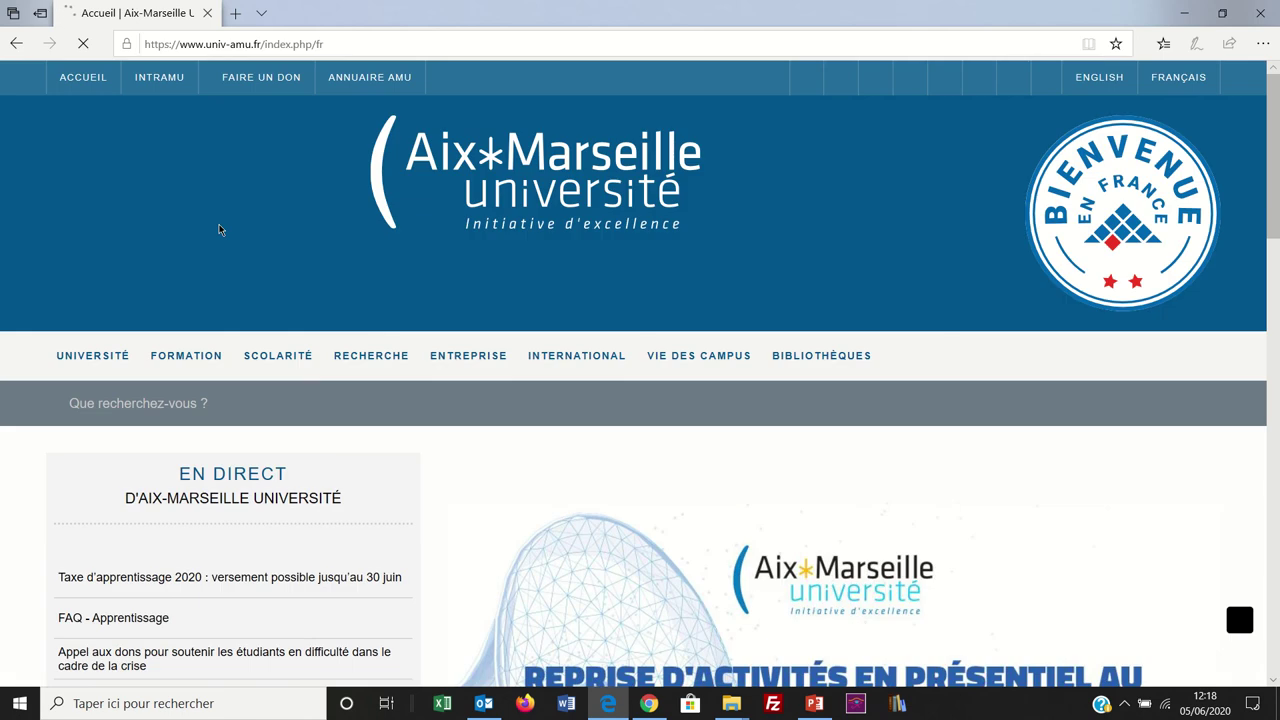
pyautogui.scroll(-2, 220, 230)
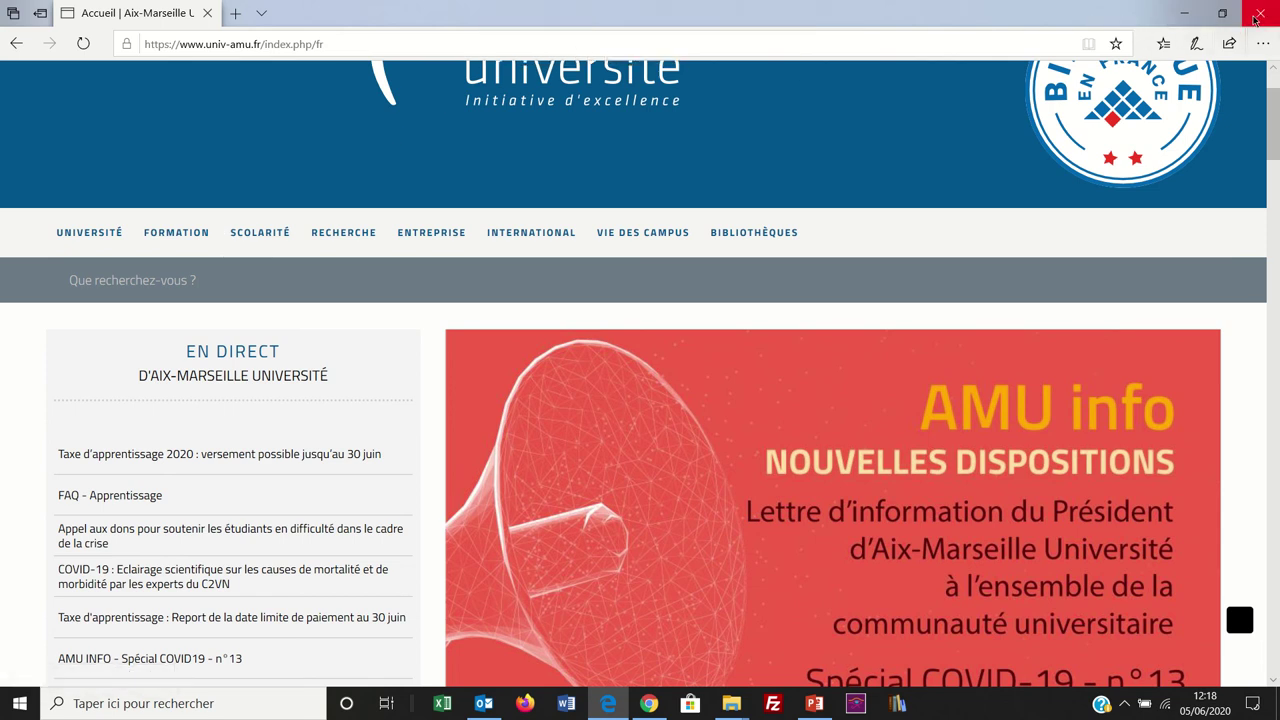
pyautogui.click(1257, 19)
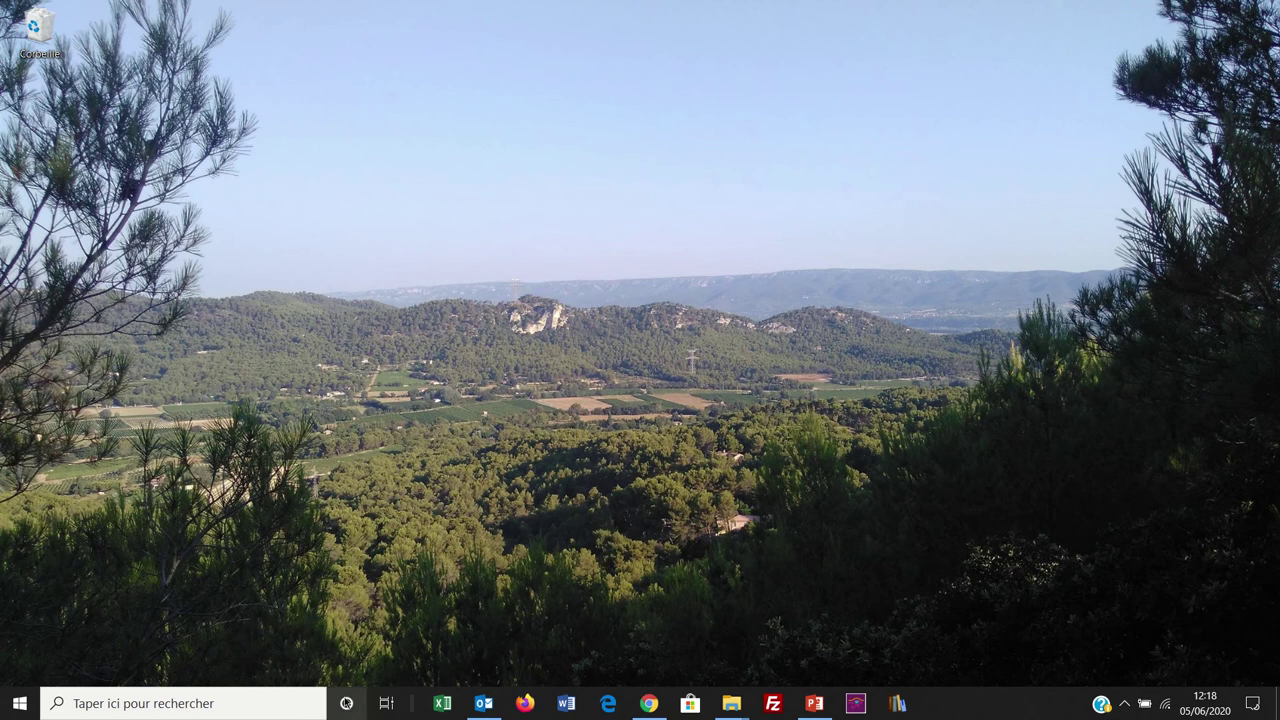
# Step: Use Cortana's voice search to find "IUT Aix Marseille" on Bing
pyautogui.click(346, 703)
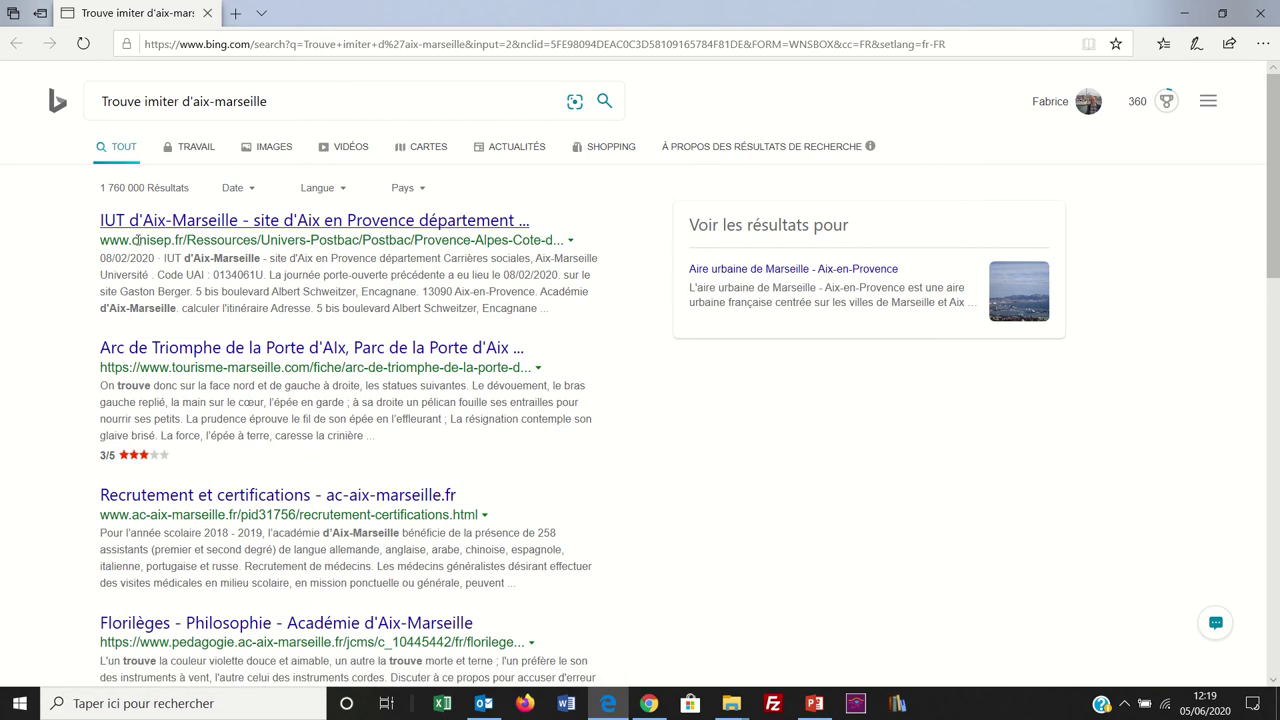
pyautogui.click(207, 14)
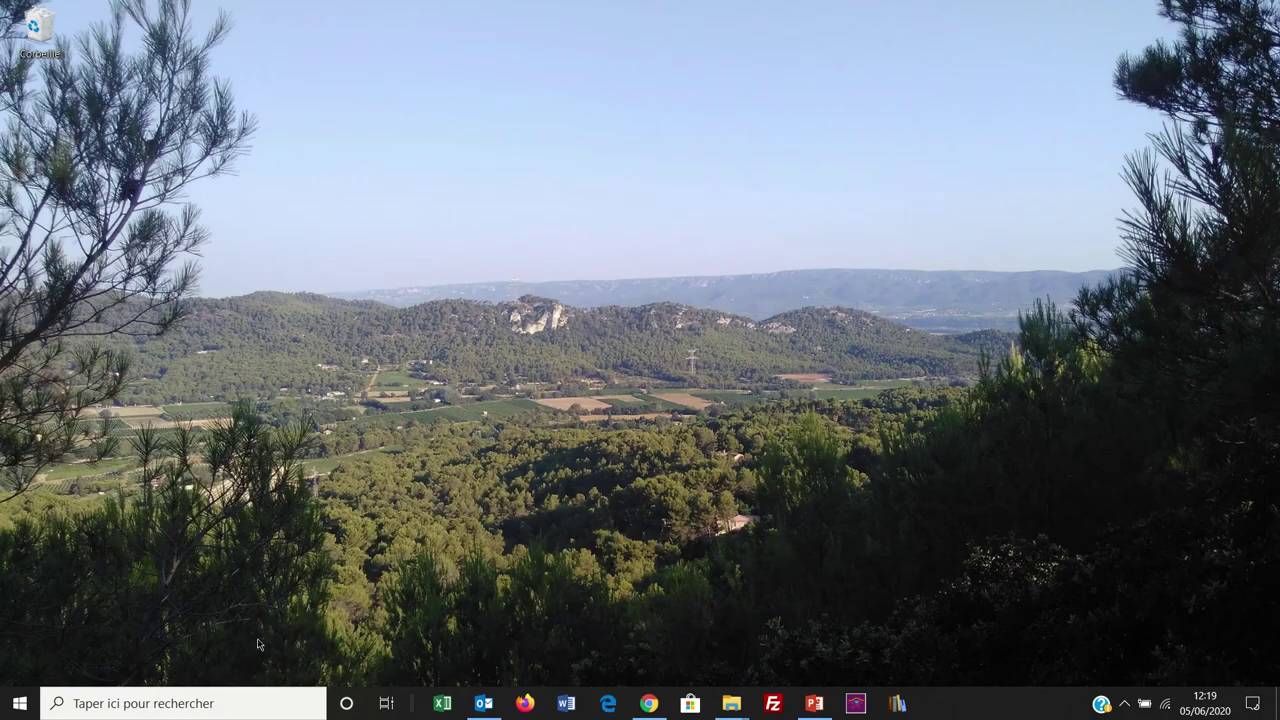
pyautogui.click(267, 704)
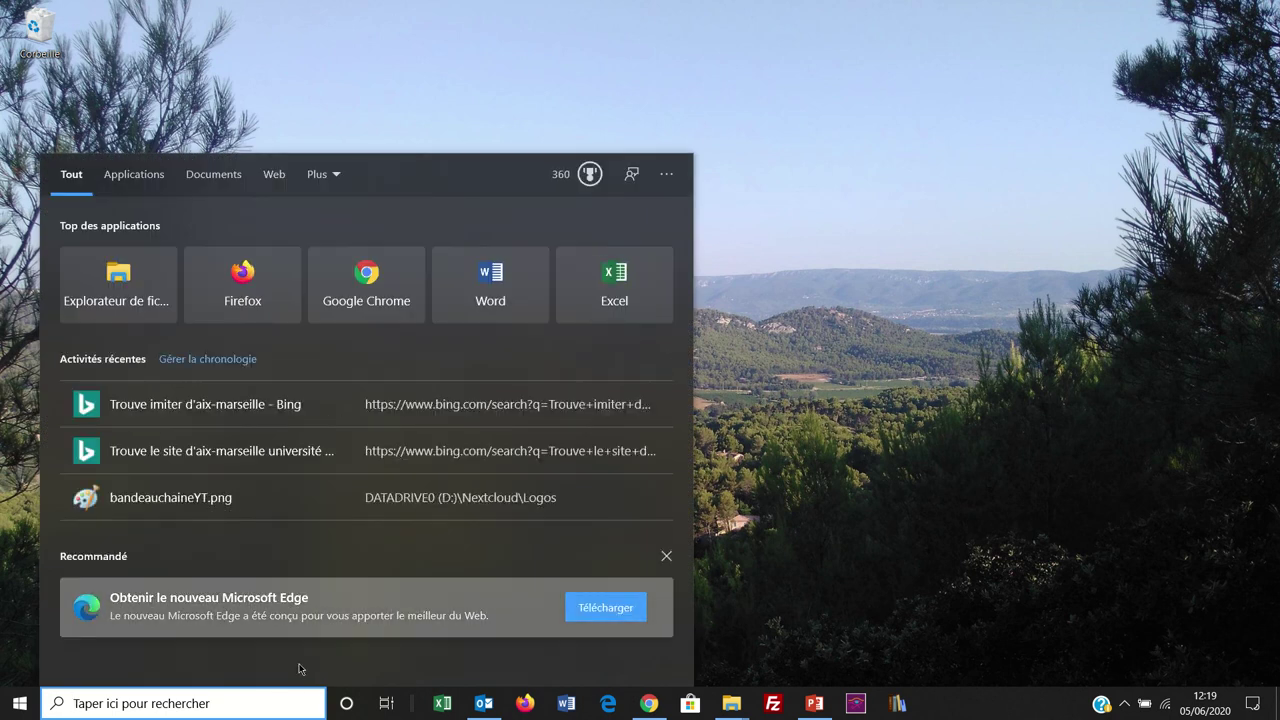
pyautogui.click(346, 704)
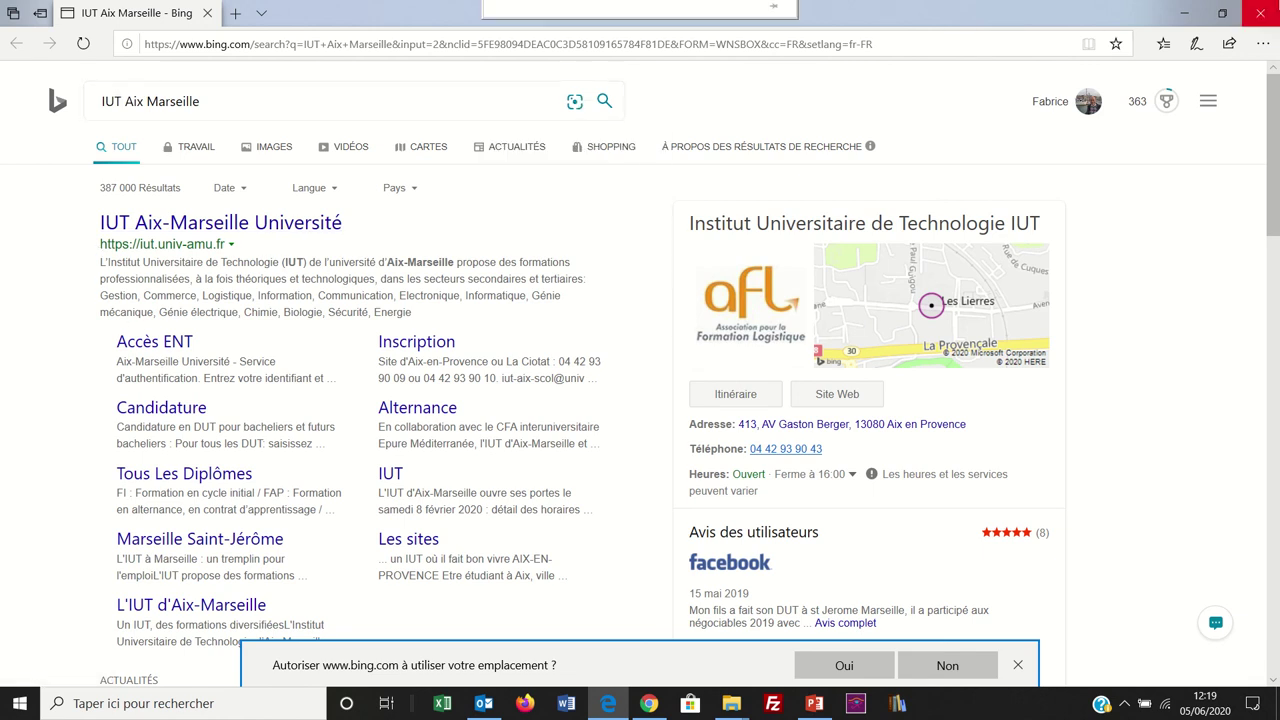
# Step: Close the browser with the Bing results, launch Excel through Cortana by voice, and close the Excel window
pyautogui.moveTo(1260, 8)
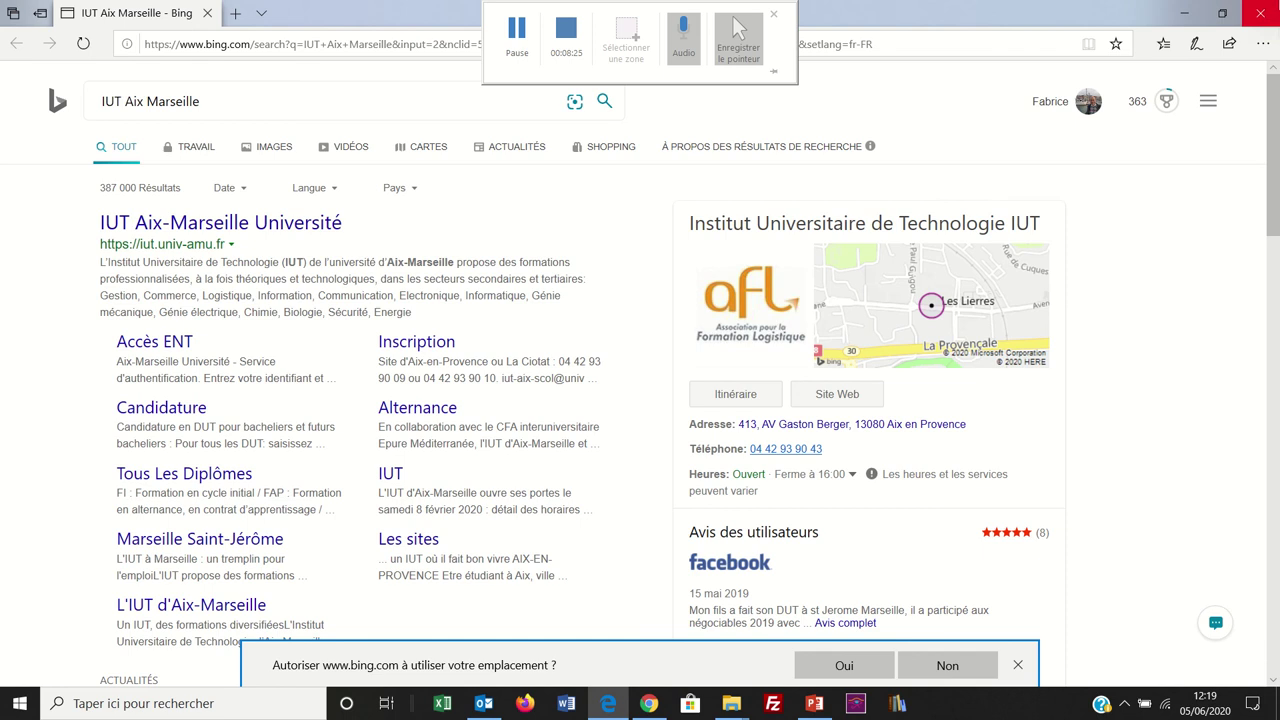
pyautogui.click(1260, 14)
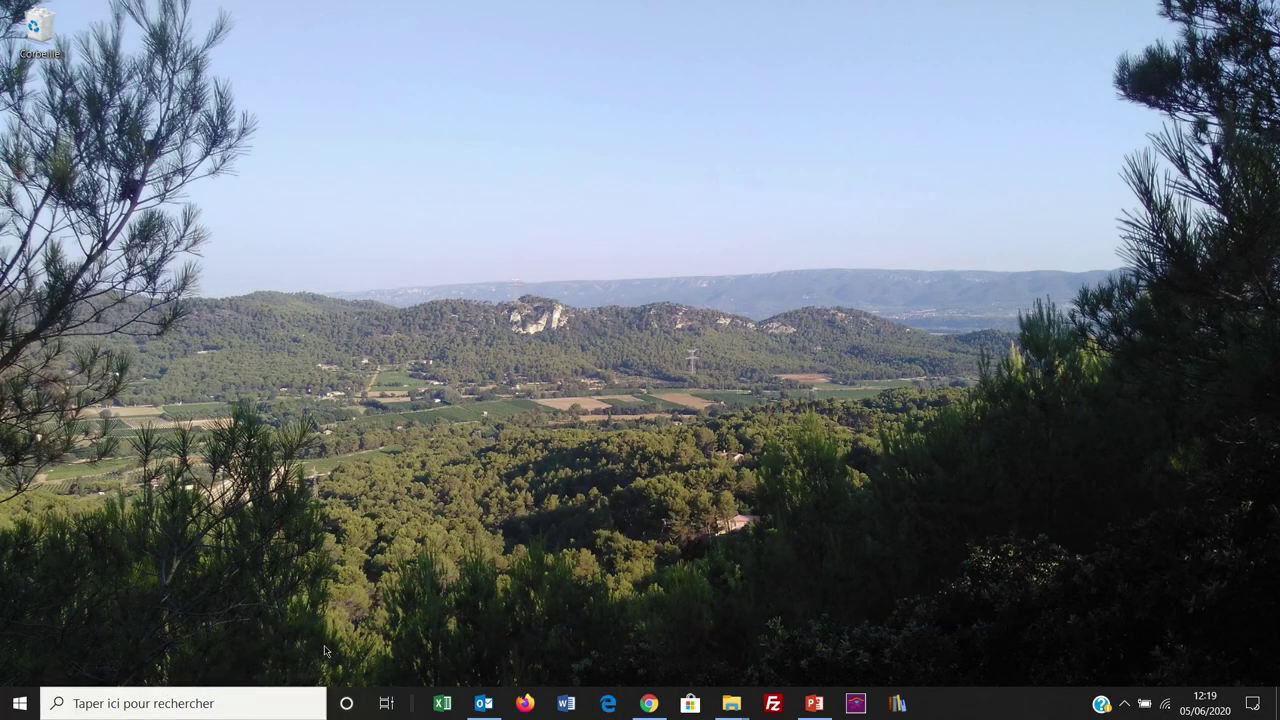
pyautogui.click(346, 703)
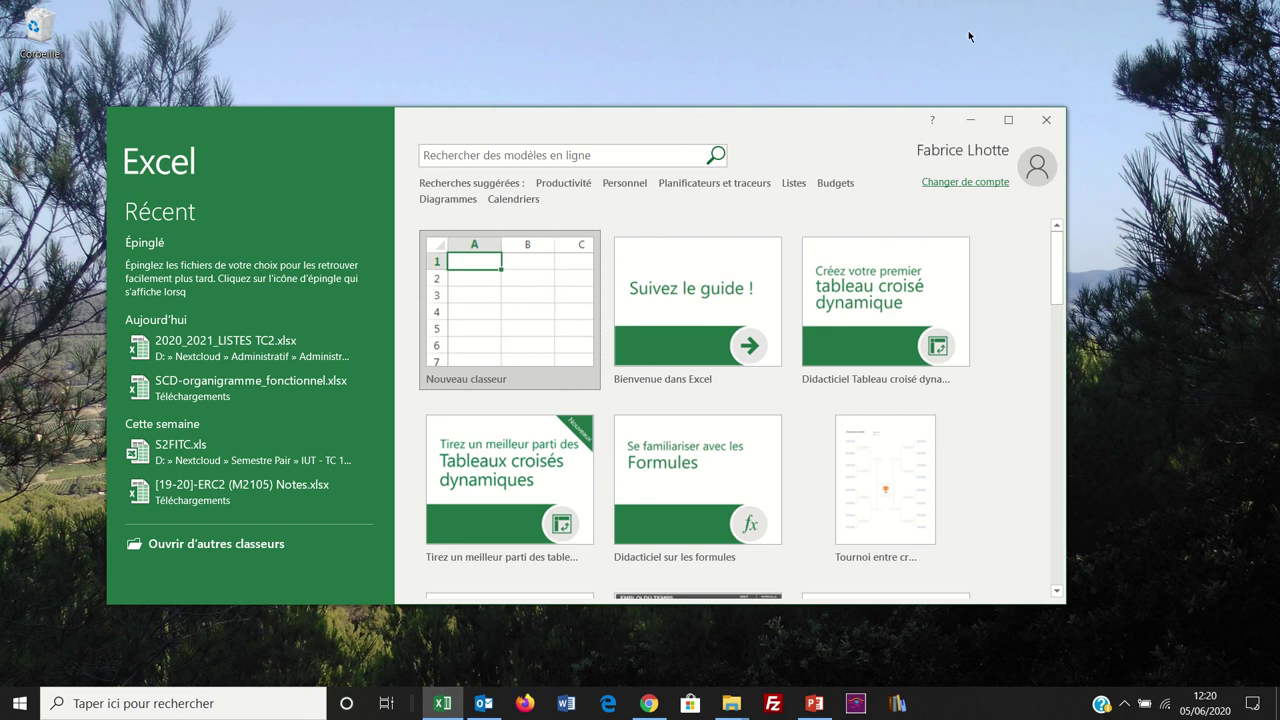
pyautogui.click(1054, 123)
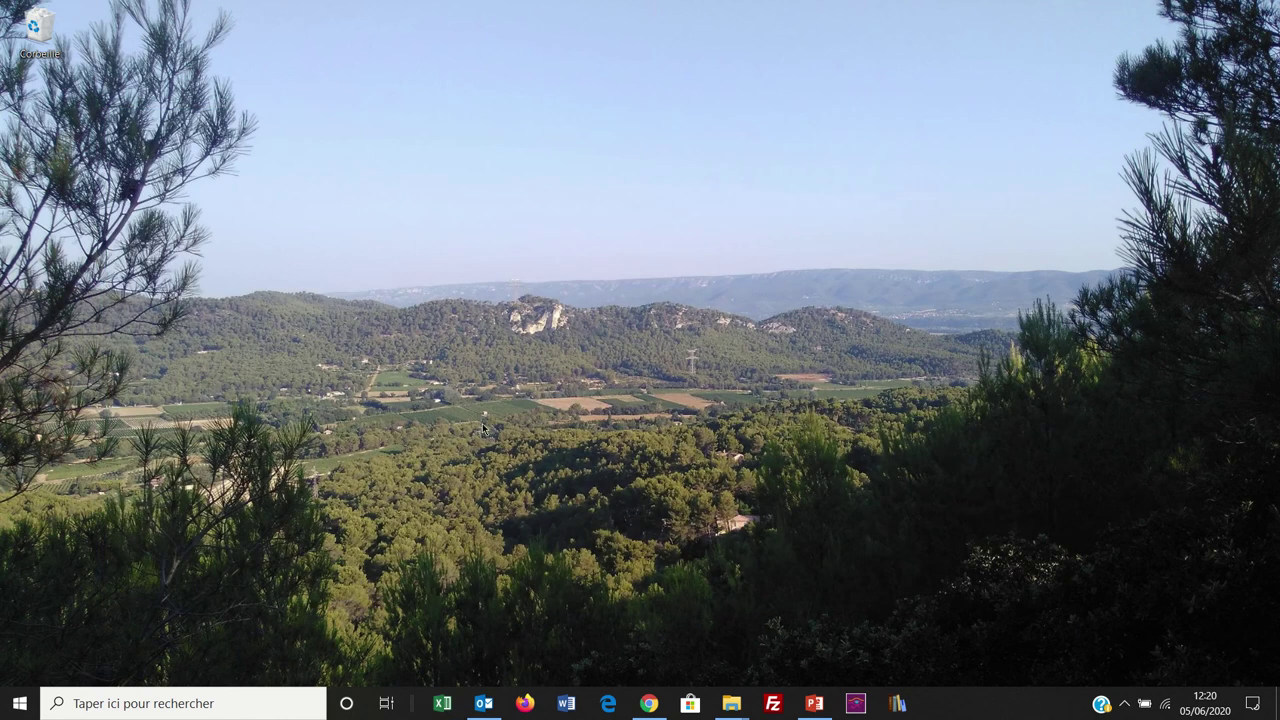
# Step: Open Cortana's settings from the assistant, dismissing the stray Bing browser window and the Cortana listening pane
pyautogui.click(341, 705)
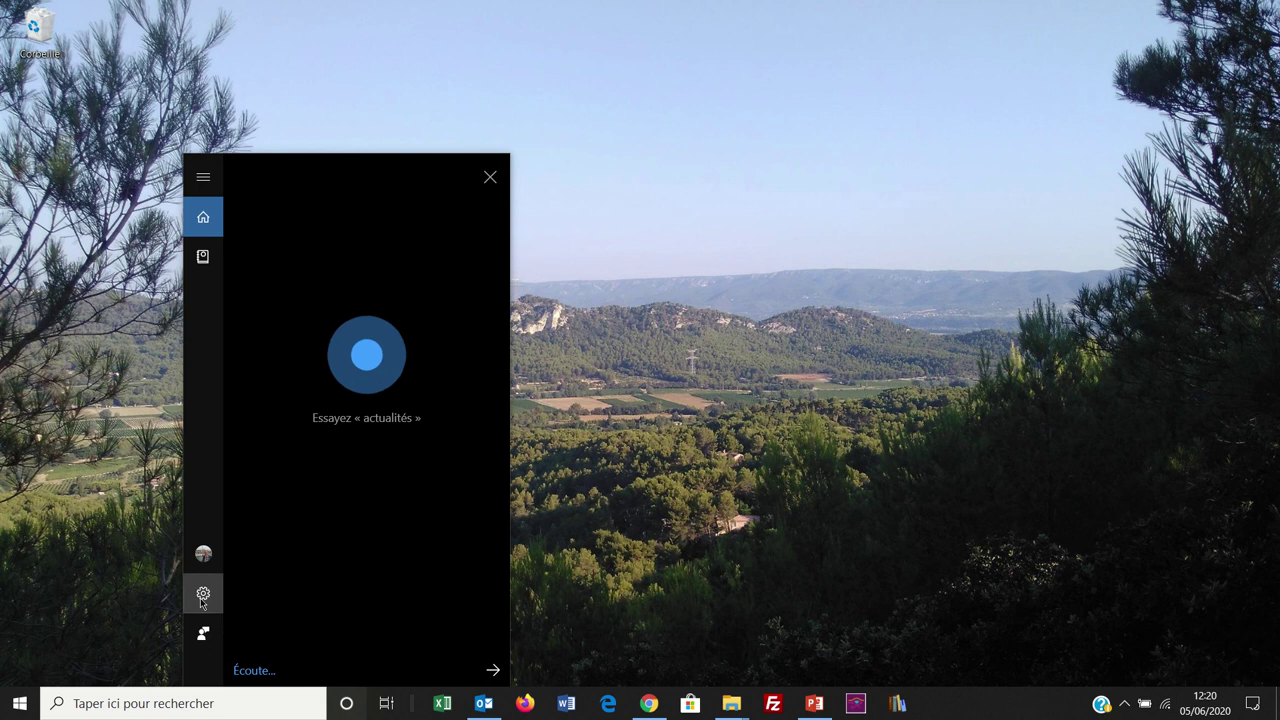
pyautogui.moveTo(202, 598)
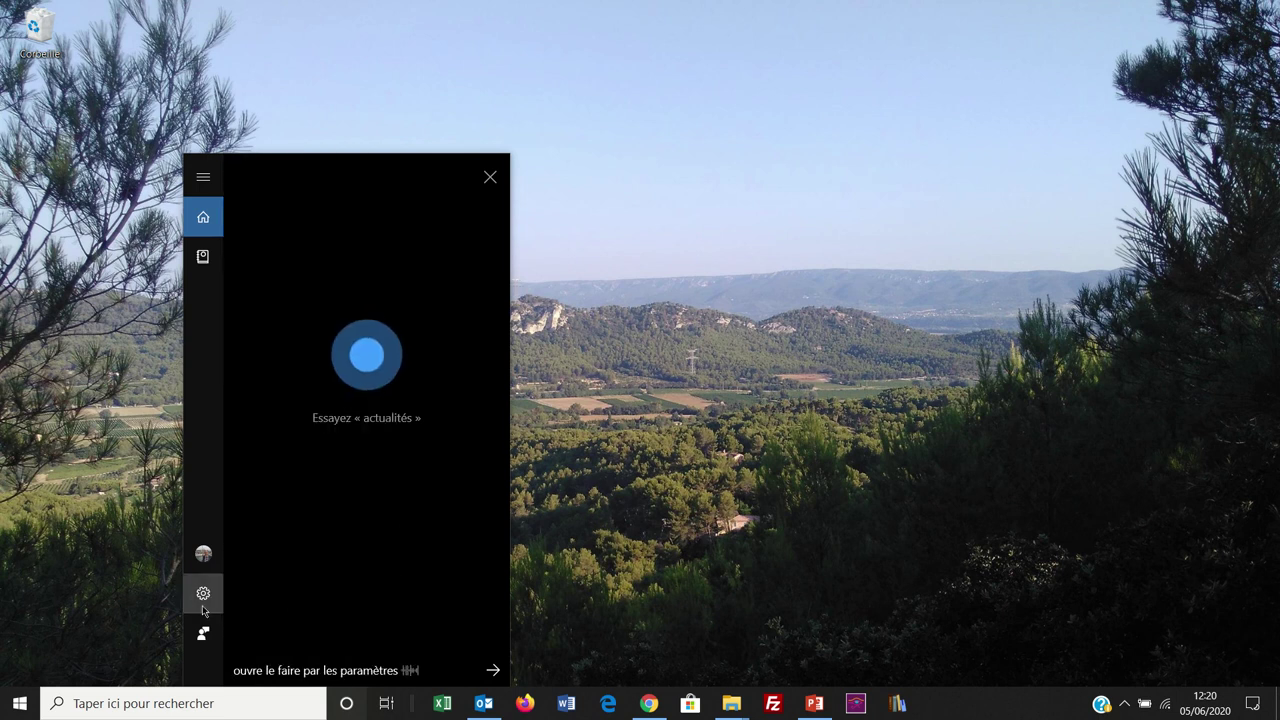
pyautogui.click(204, 604)
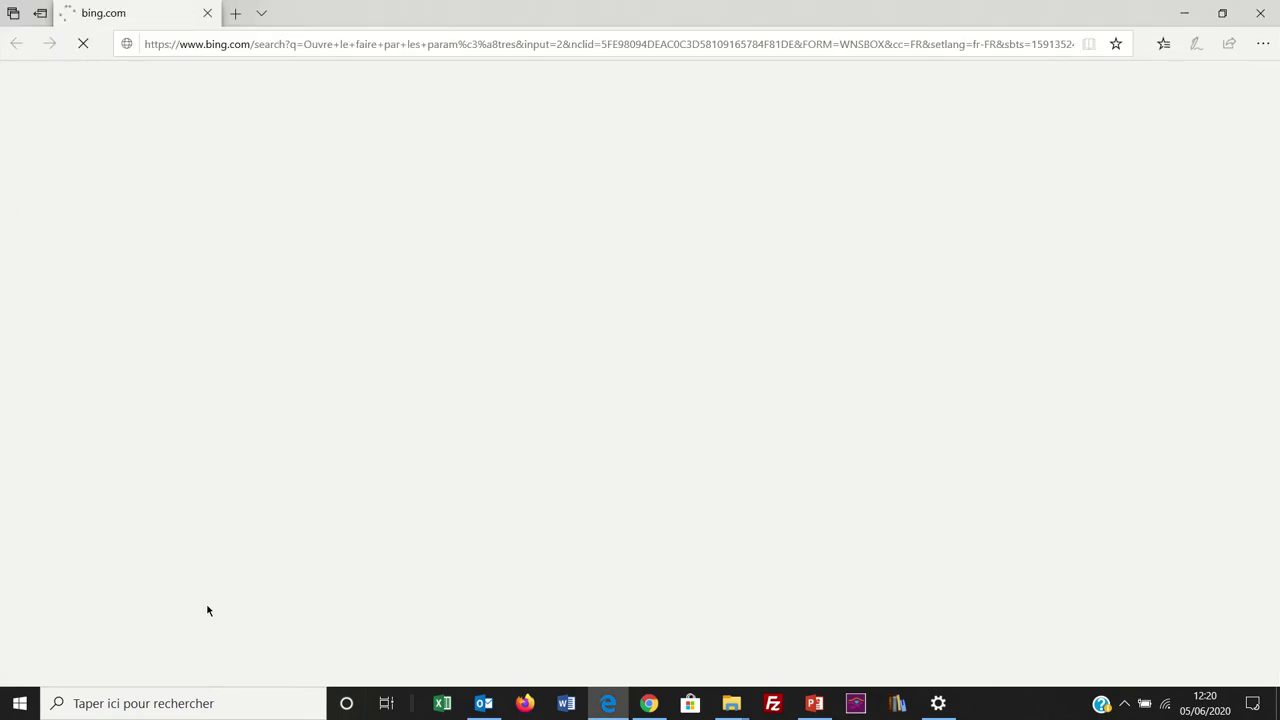
pyautogui.click(1256, 18)
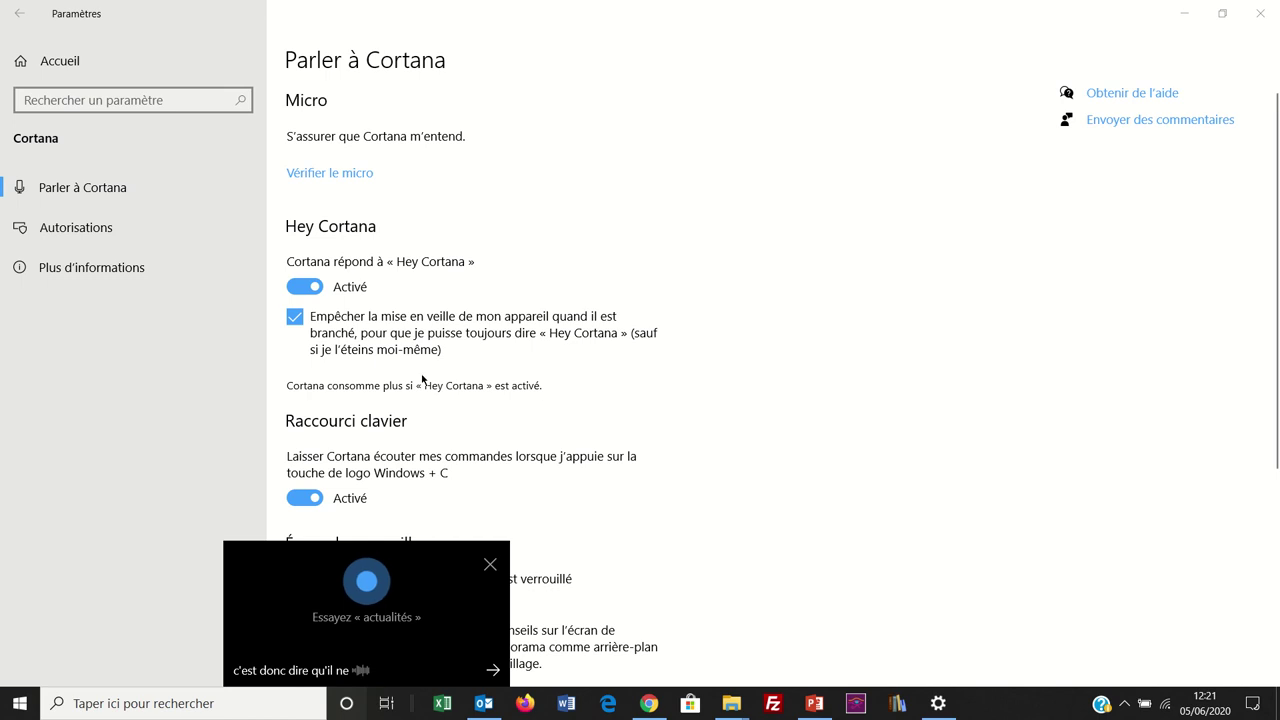
pyautogui.click(489, 564)
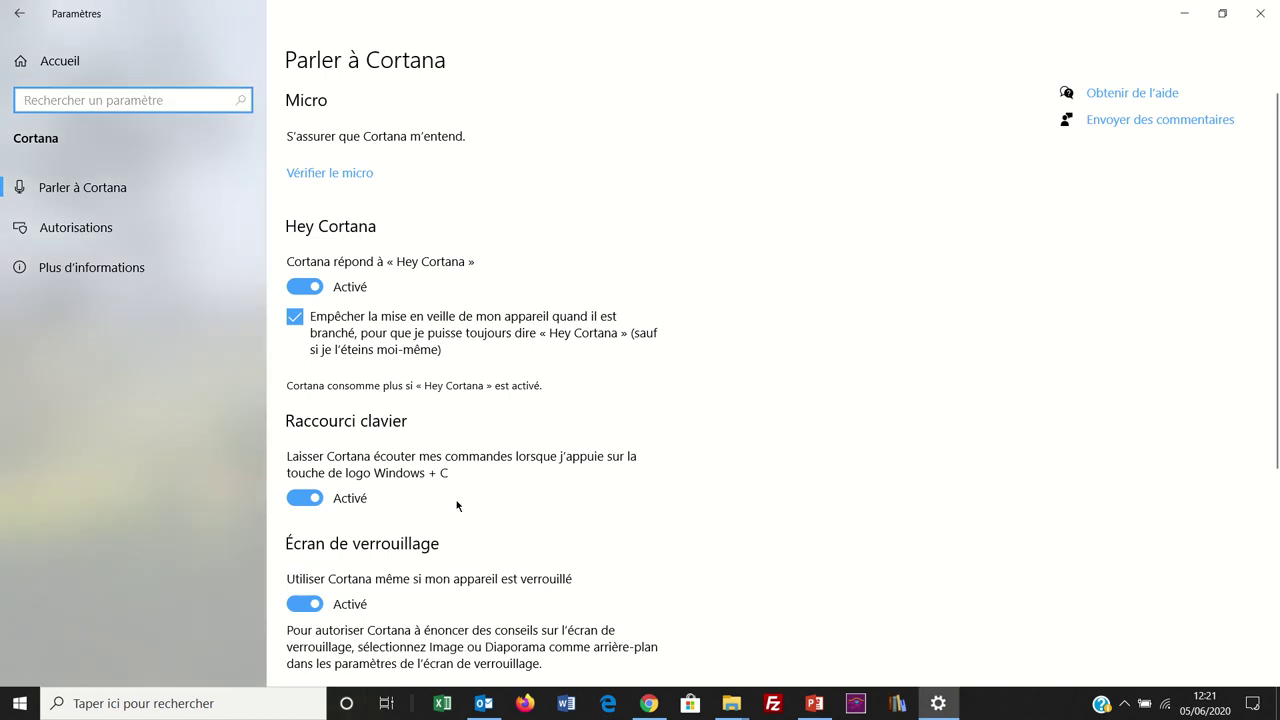
# Step: Review the "Parler à Cortana" settings for Hey Cortana, keyboard shortcut, lock screen and language, and close the settings window
pyautogui.scroll(-2, 659, 537)
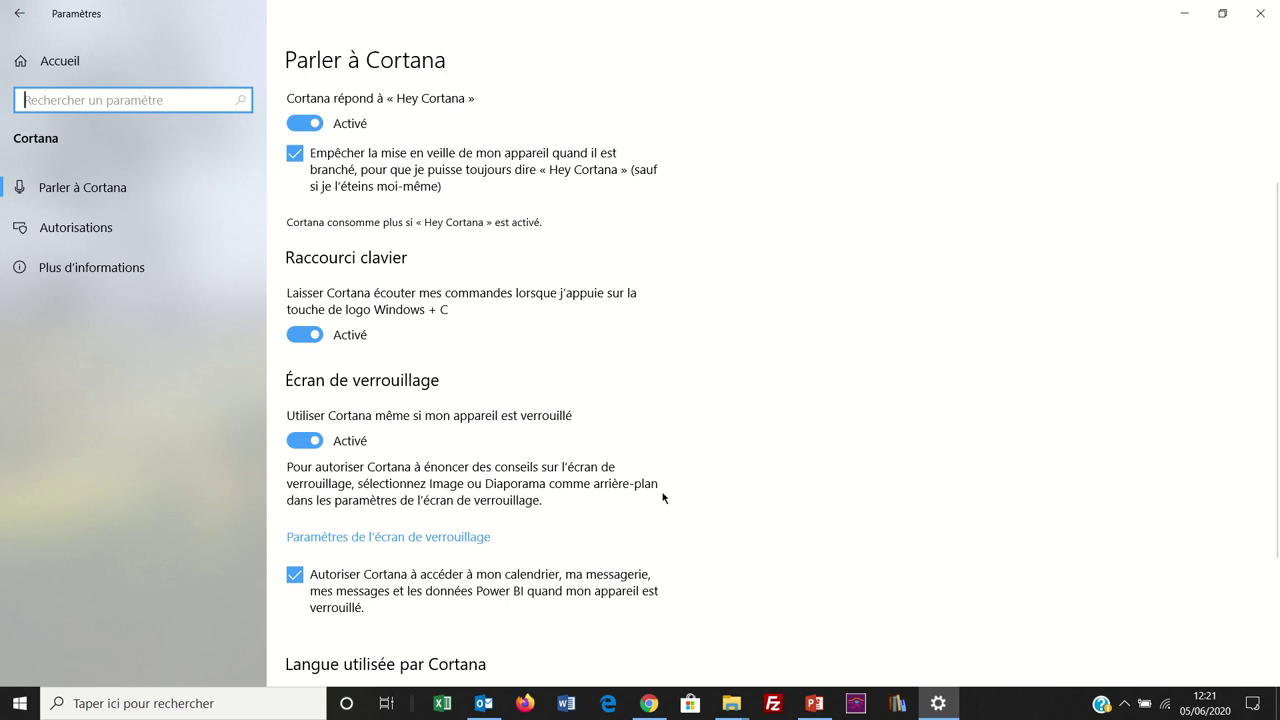
pyautogui.scroll(-2, 663, 497)
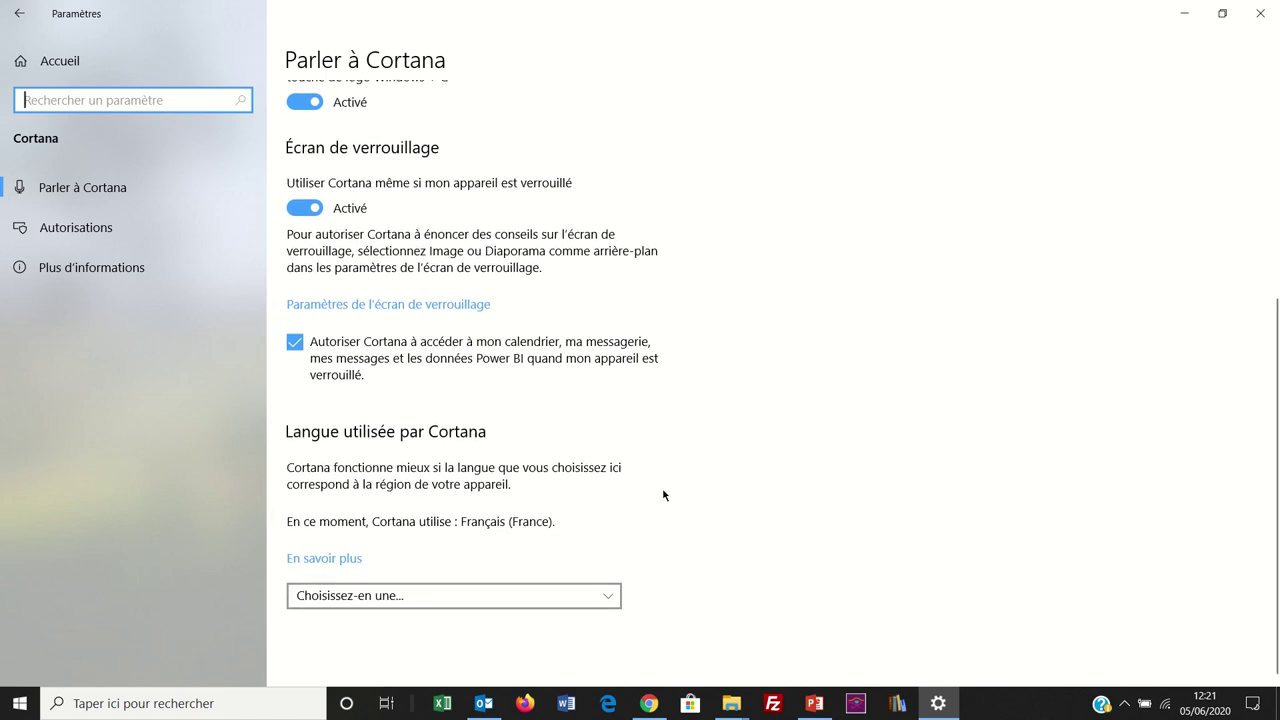
pyautogui.scroll(2, 663, 495)
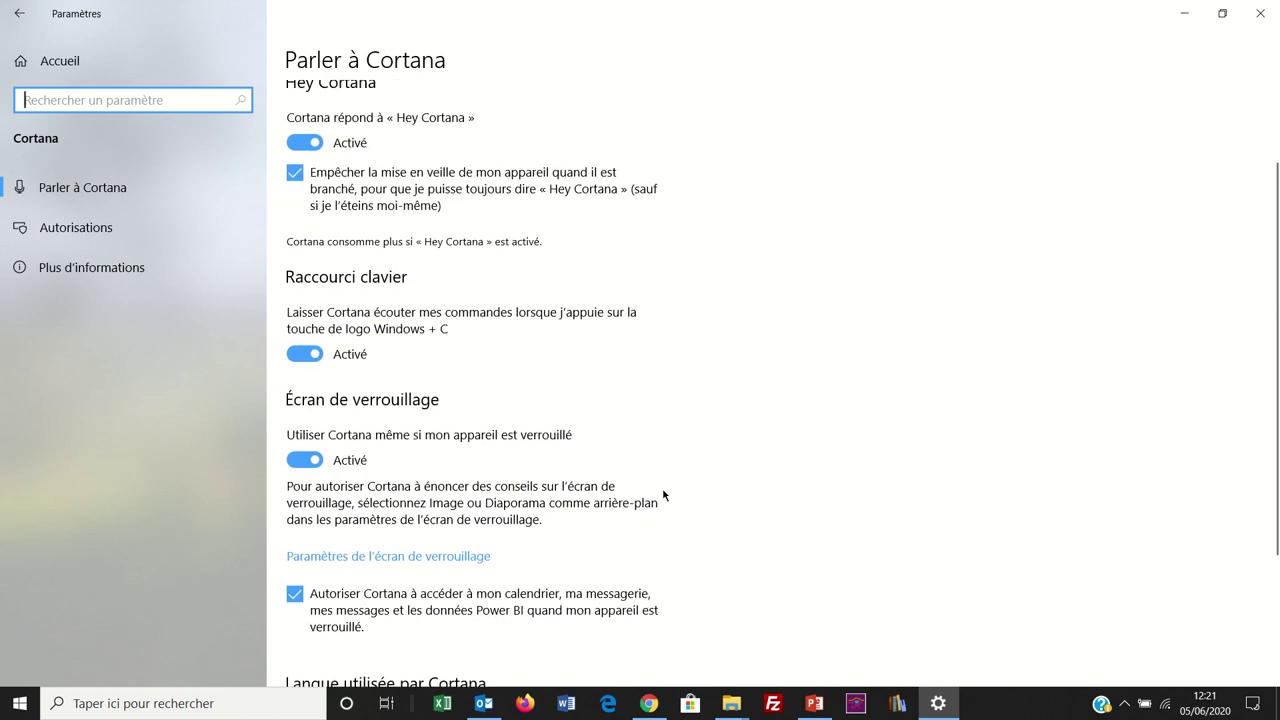
pyautogui.moveTo(690, 10)
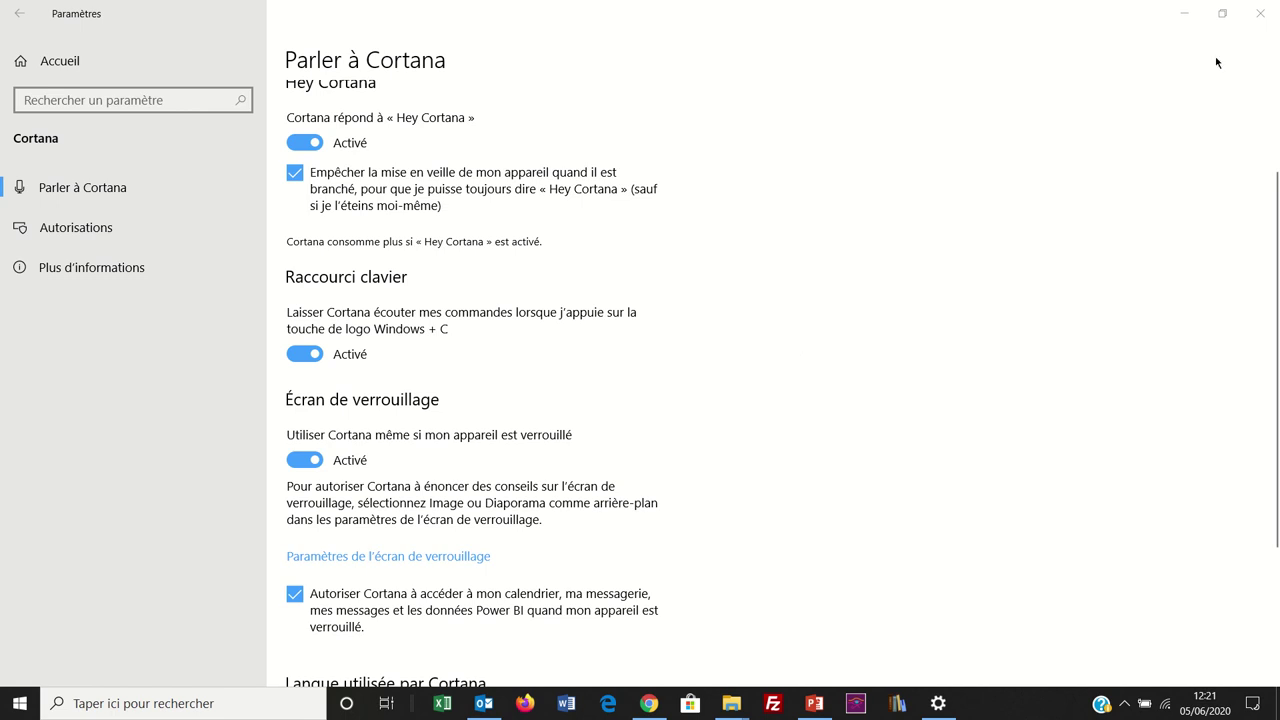
pyautogui.click(1262, 14)
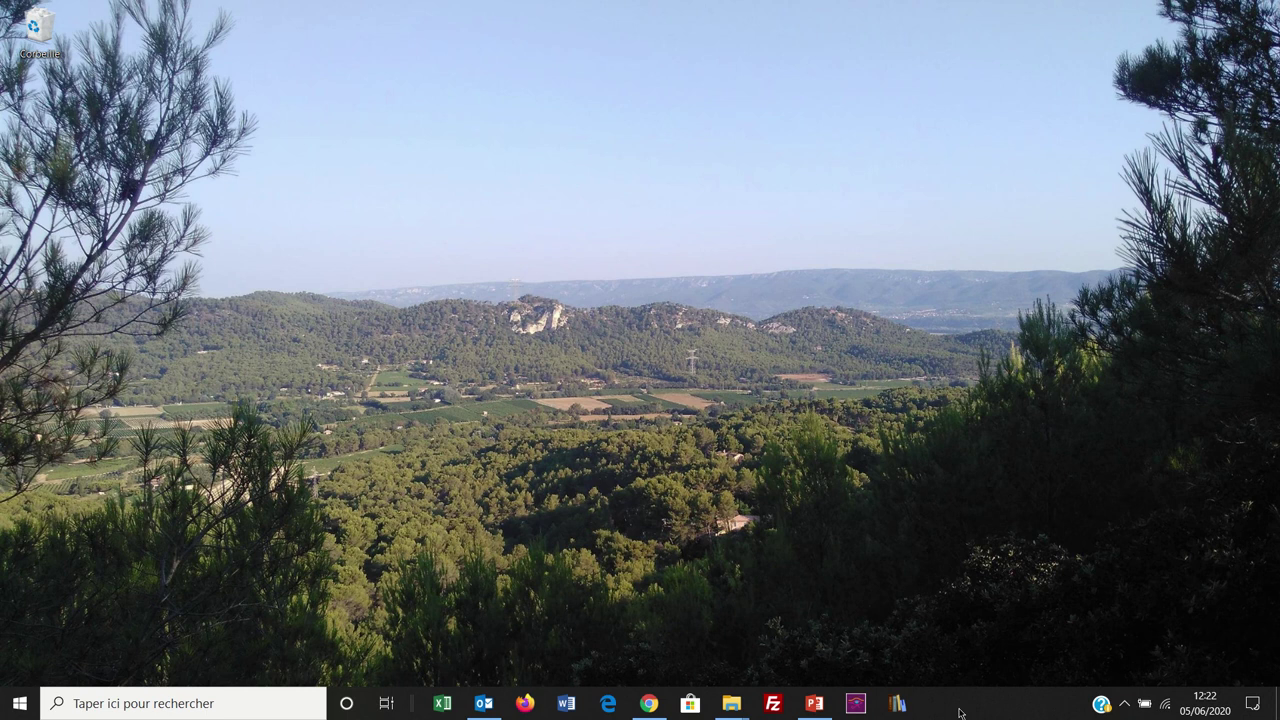
# Step: Move the taskbar to the right edge of the desktop and on to the top edge
pyautogui.moveTo(959, 712); pyautogui.dragTo(1138, 585)
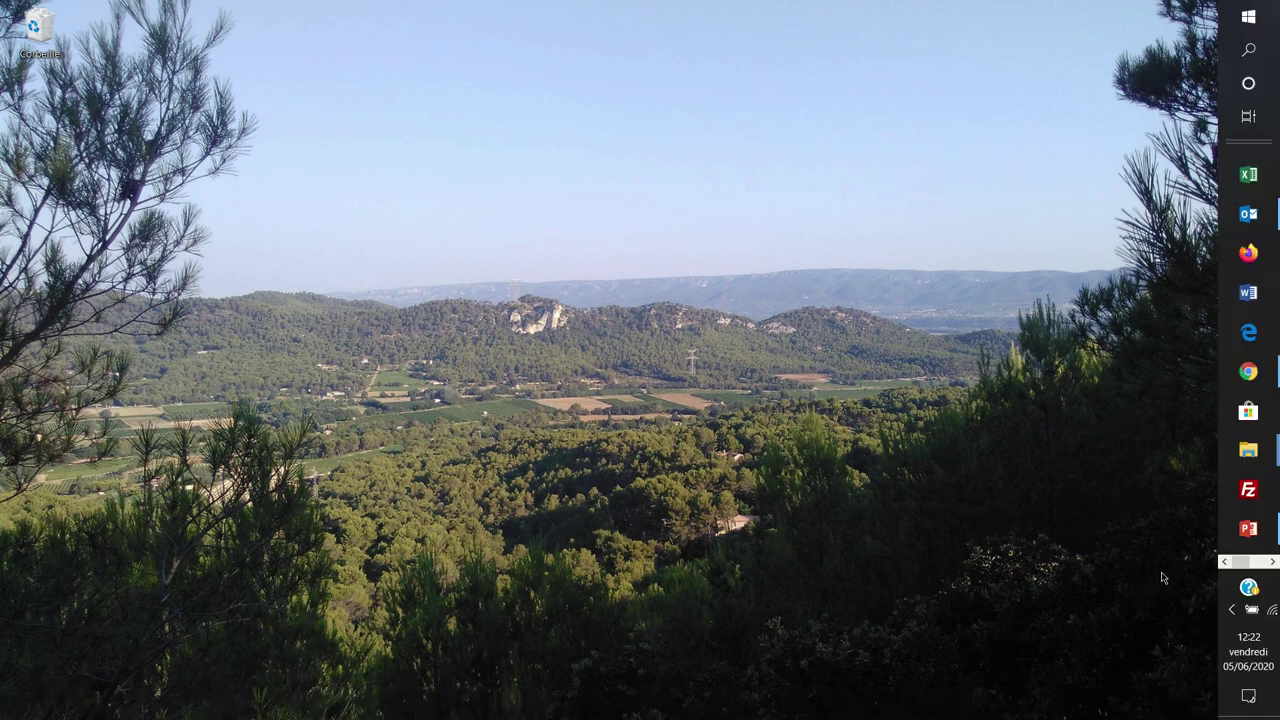
pyautogui.moveTo(1199, 530); pyautogui.dragTo(738, 93)
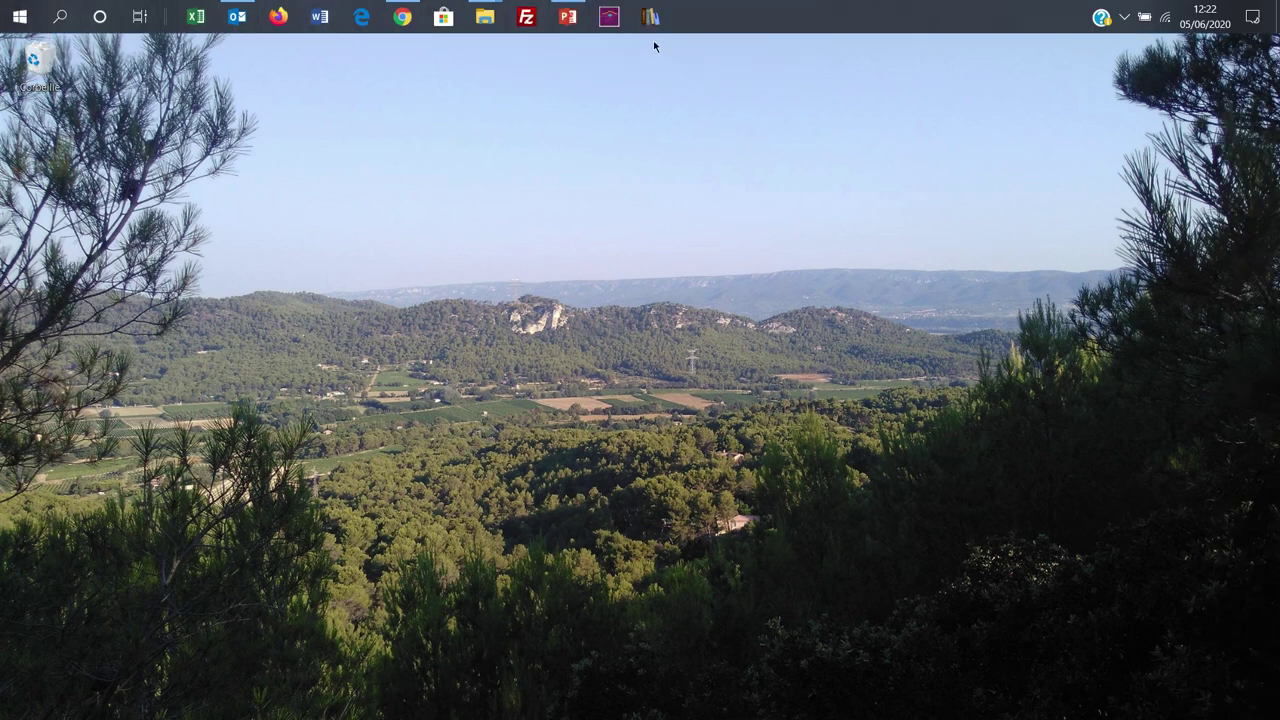
# Step: Open the taskbar settings and try out automatic hiding of the taskbar in desktop mode, switching it off again
pyautogui.rightClick(747, 24)
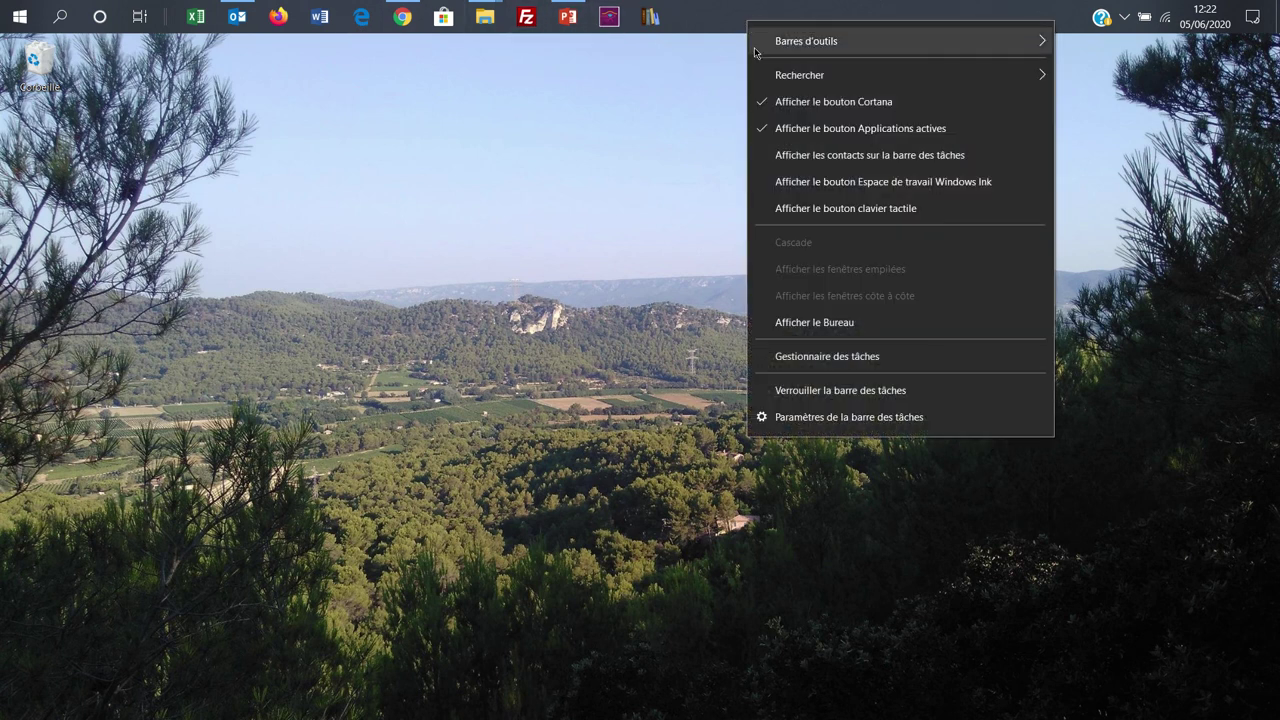
pyautogui.moveTo(760, 40)
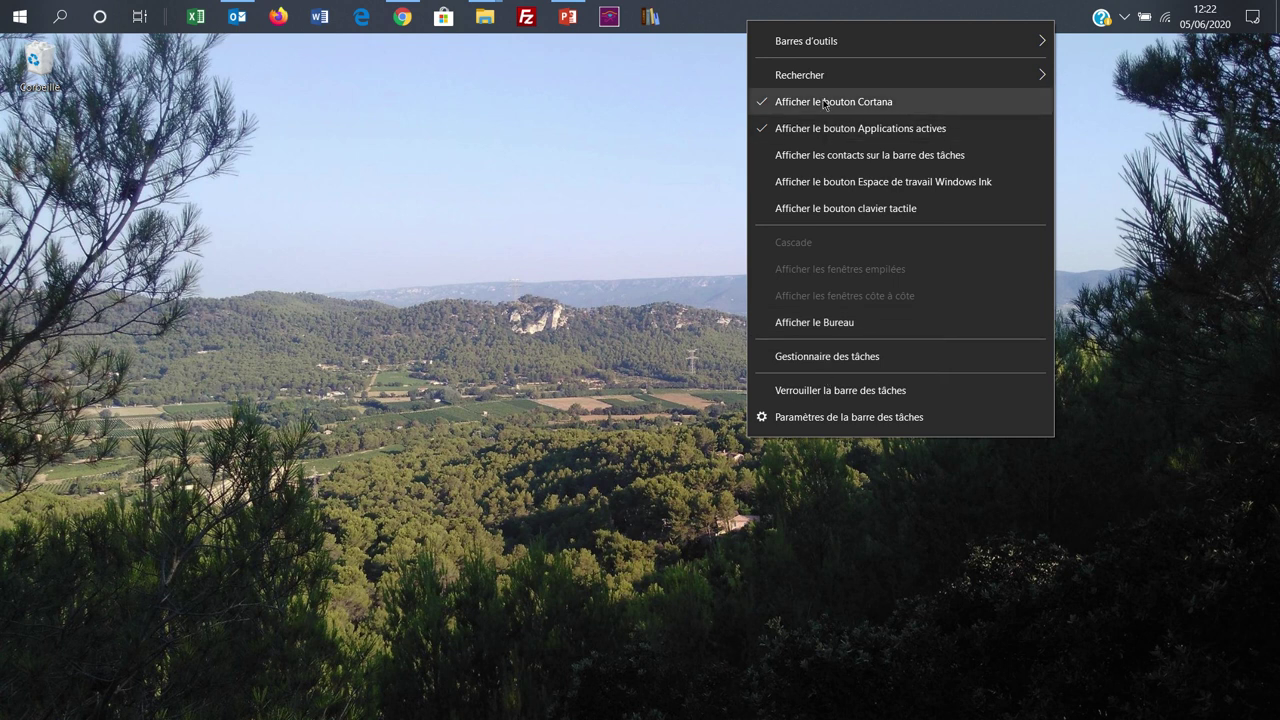
pyautogui.click(851, 418)
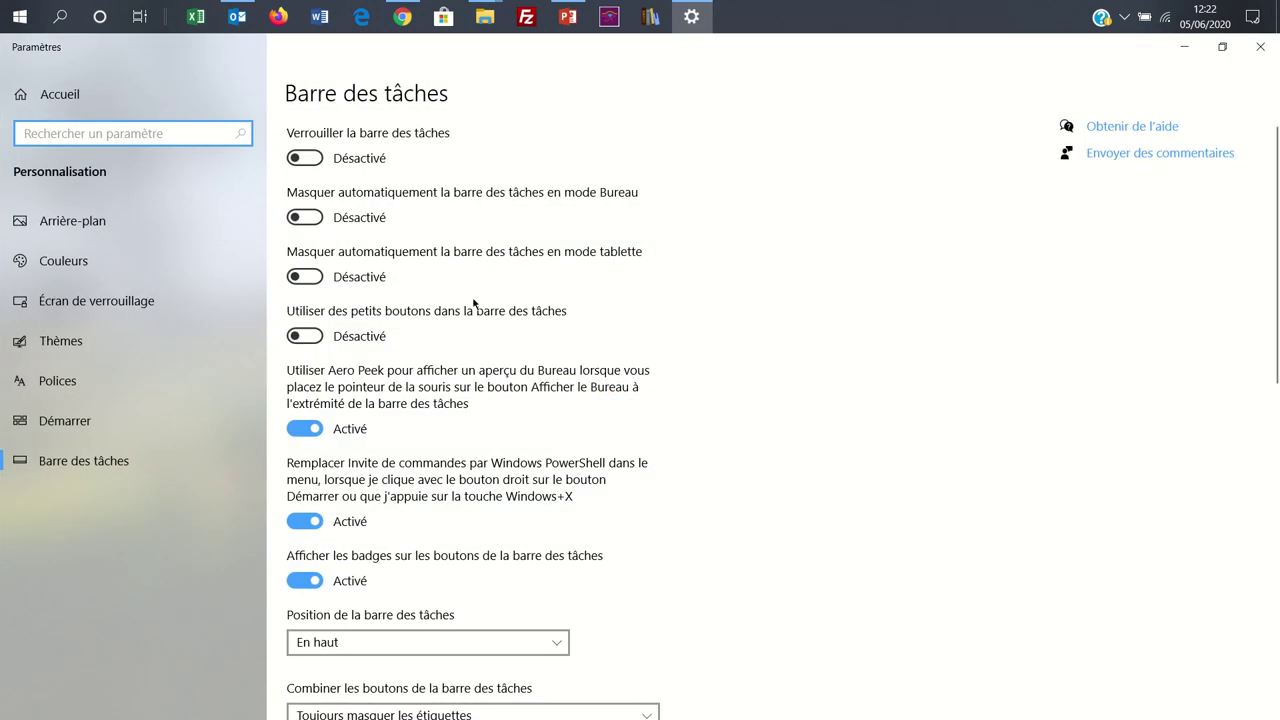
pyautogui.click(318, 219)
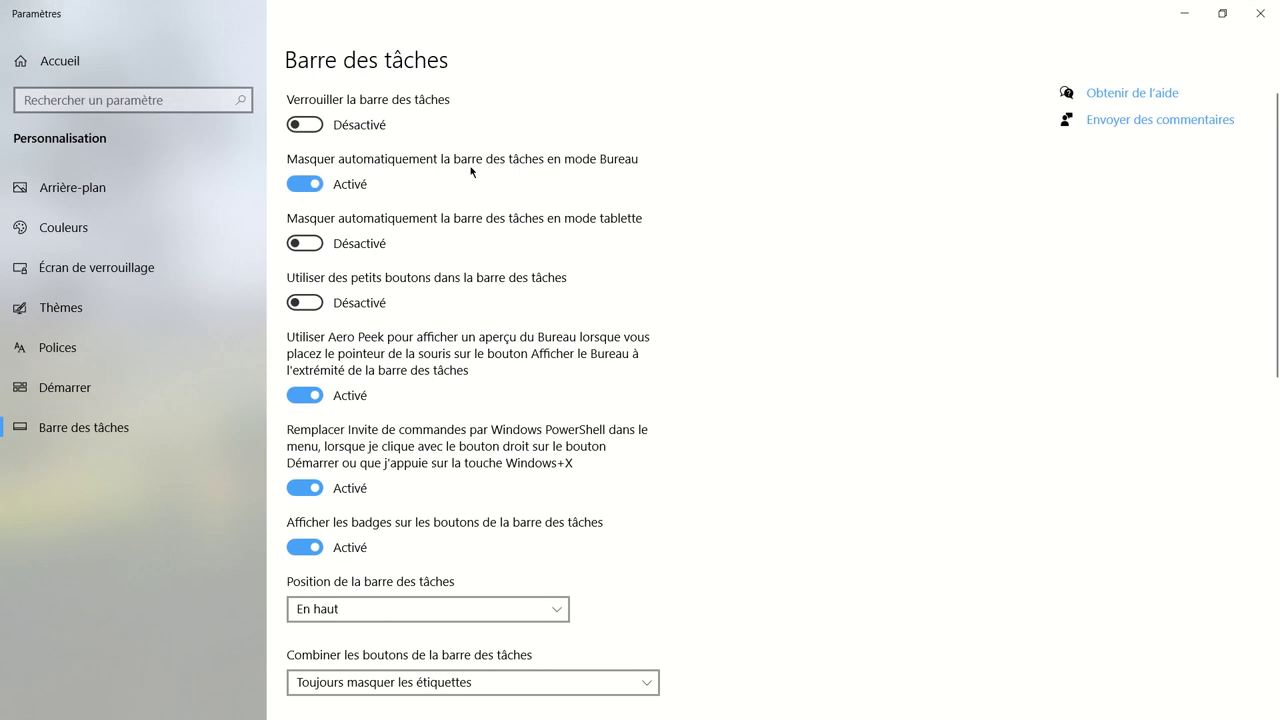
pyautogui.click(296, 184)
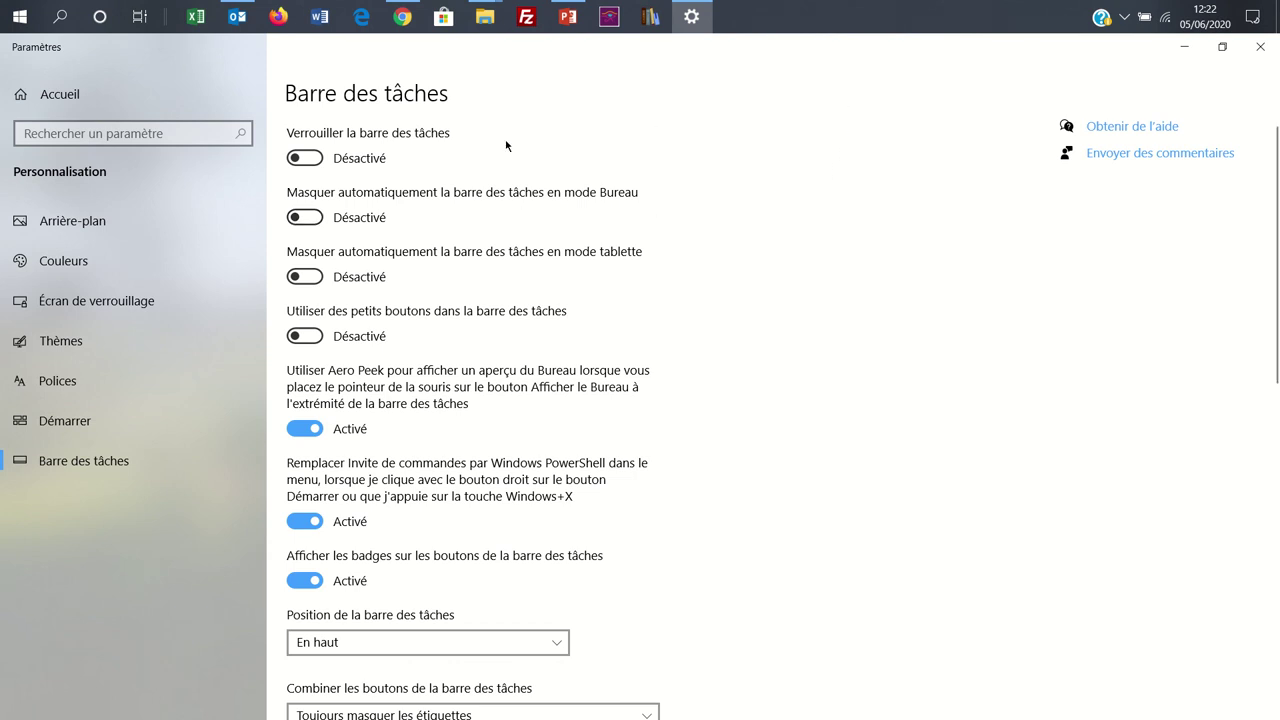
# Step: Test locking the taskbar, unlock it again and move it back to the bottom edge of the desktop
pyautogui.click(320, 160)
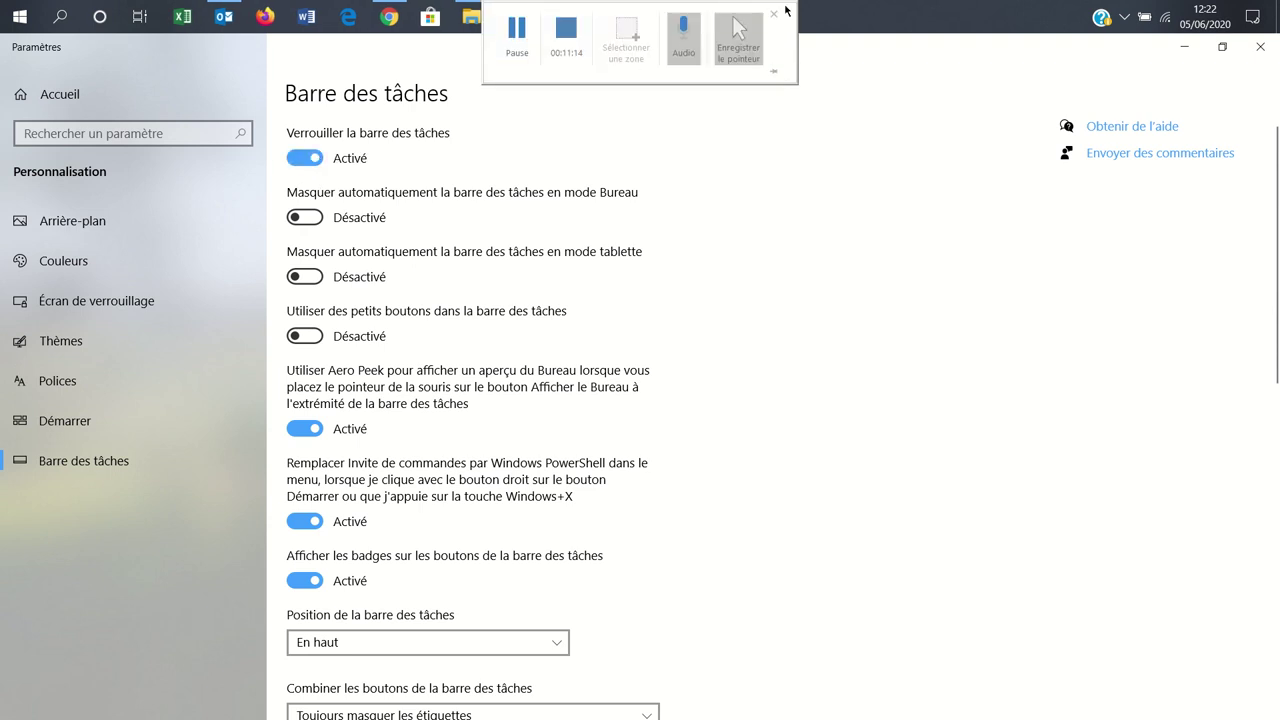
pyautogui.click(845, 19)
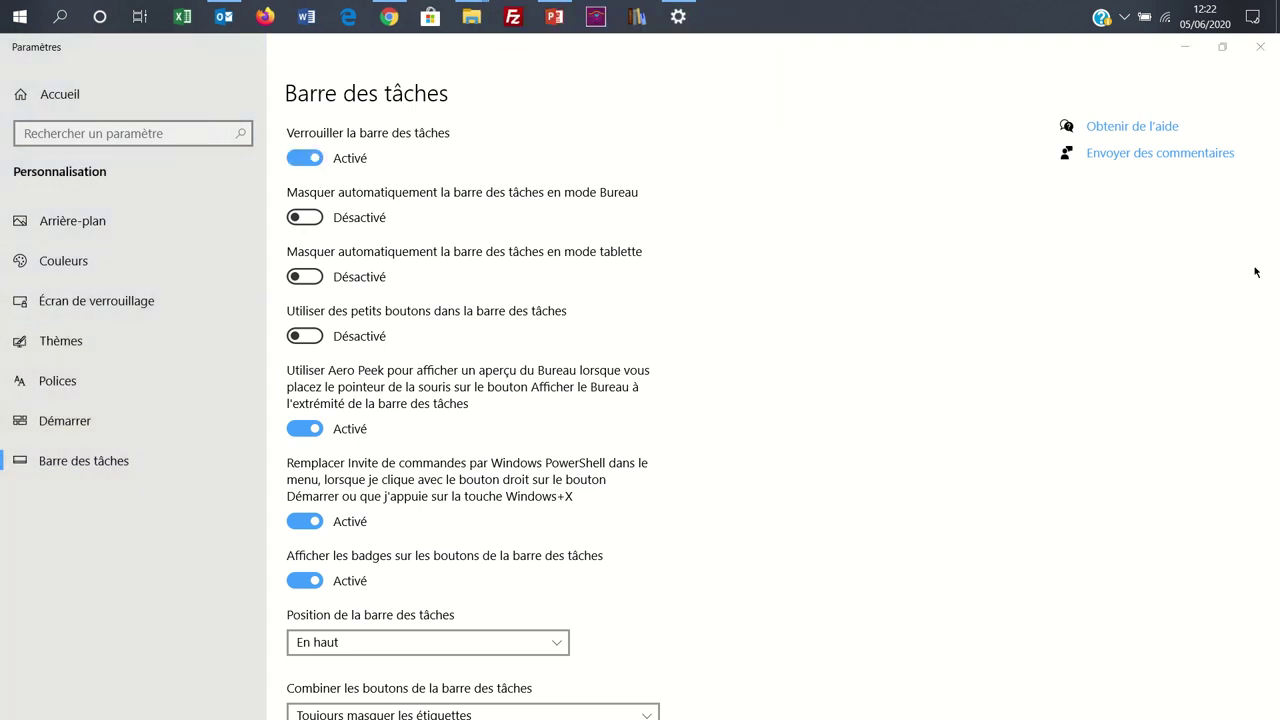
pyautogui.click(297, 160)
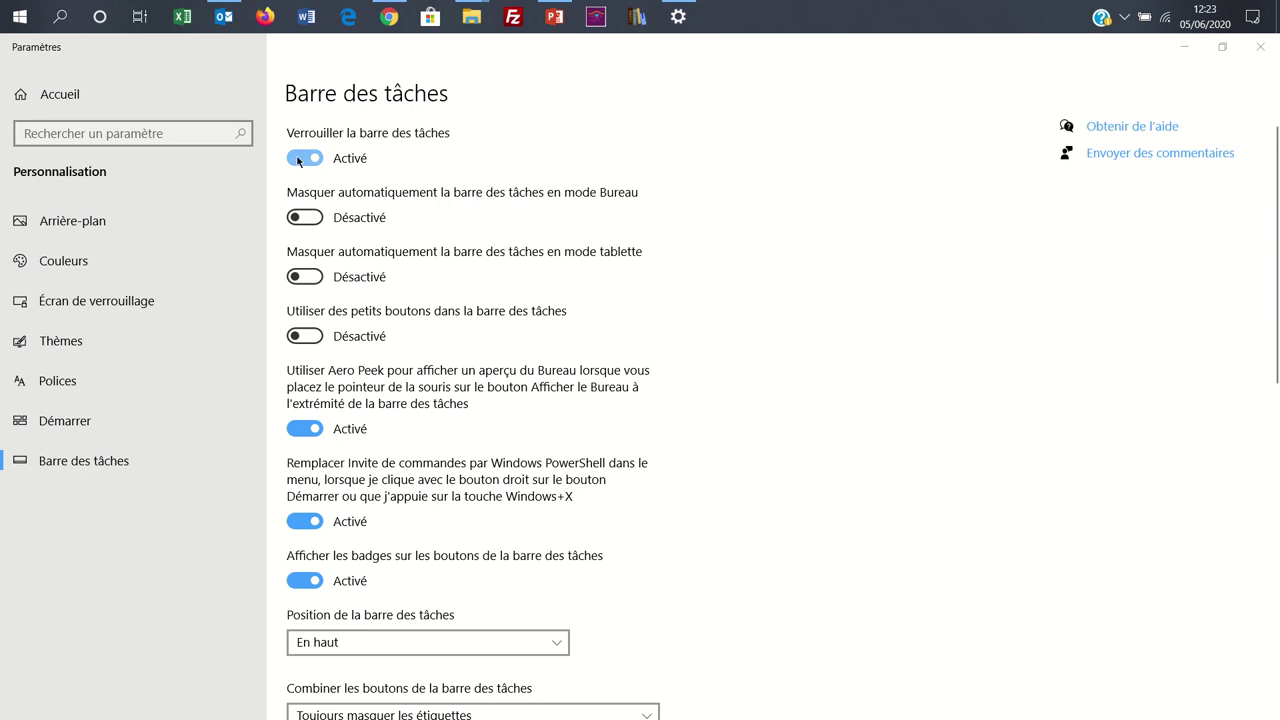
pyautogui.moveTo(773, 12); pyautogui.dragTo(860, 654)
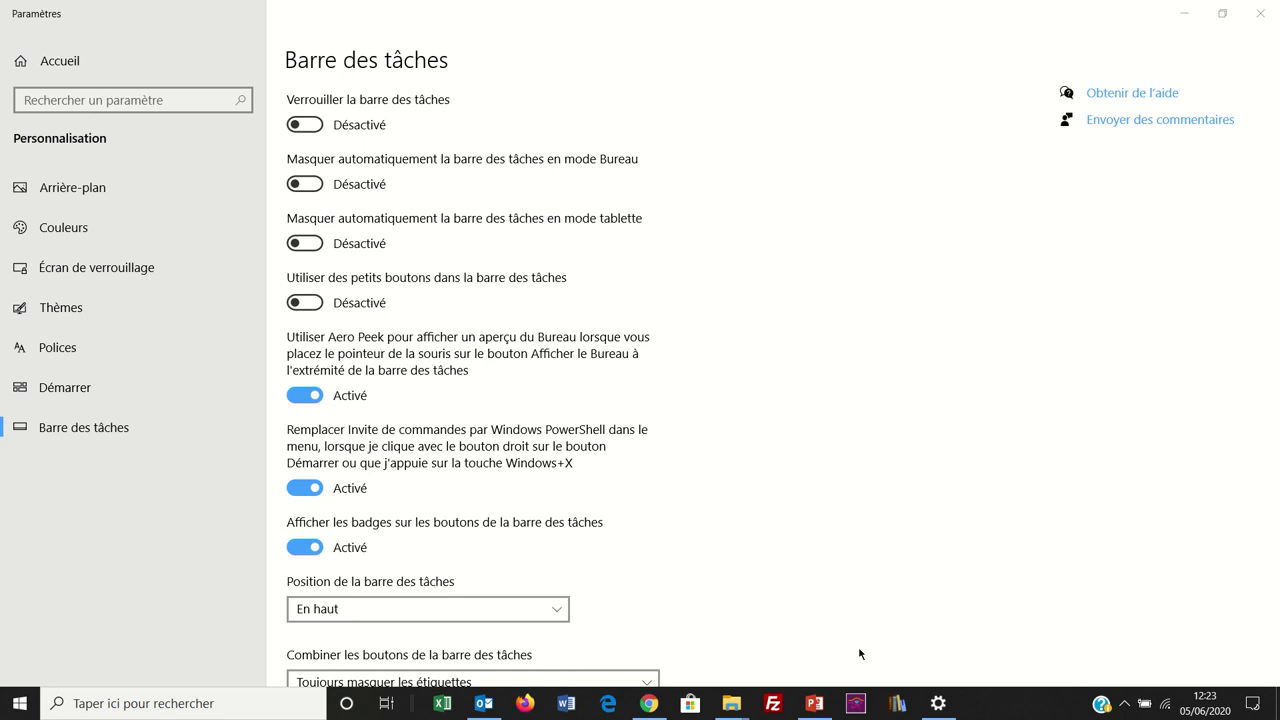